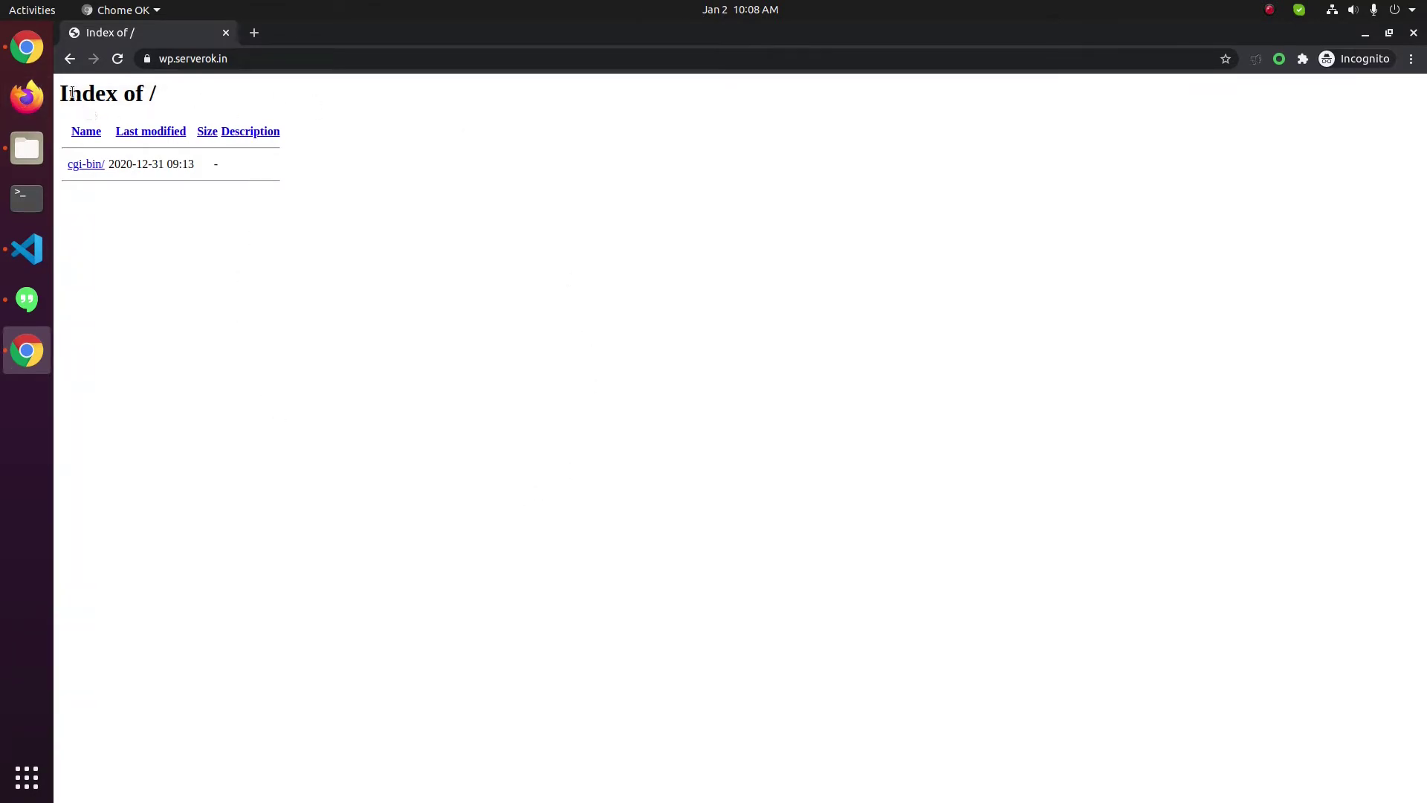
Load wp.serverok.in/cpanel in Chrome to reach the site's cPanel login page
drag(69, 93, 386, 230)
click(390, 244)
click(337, 58)
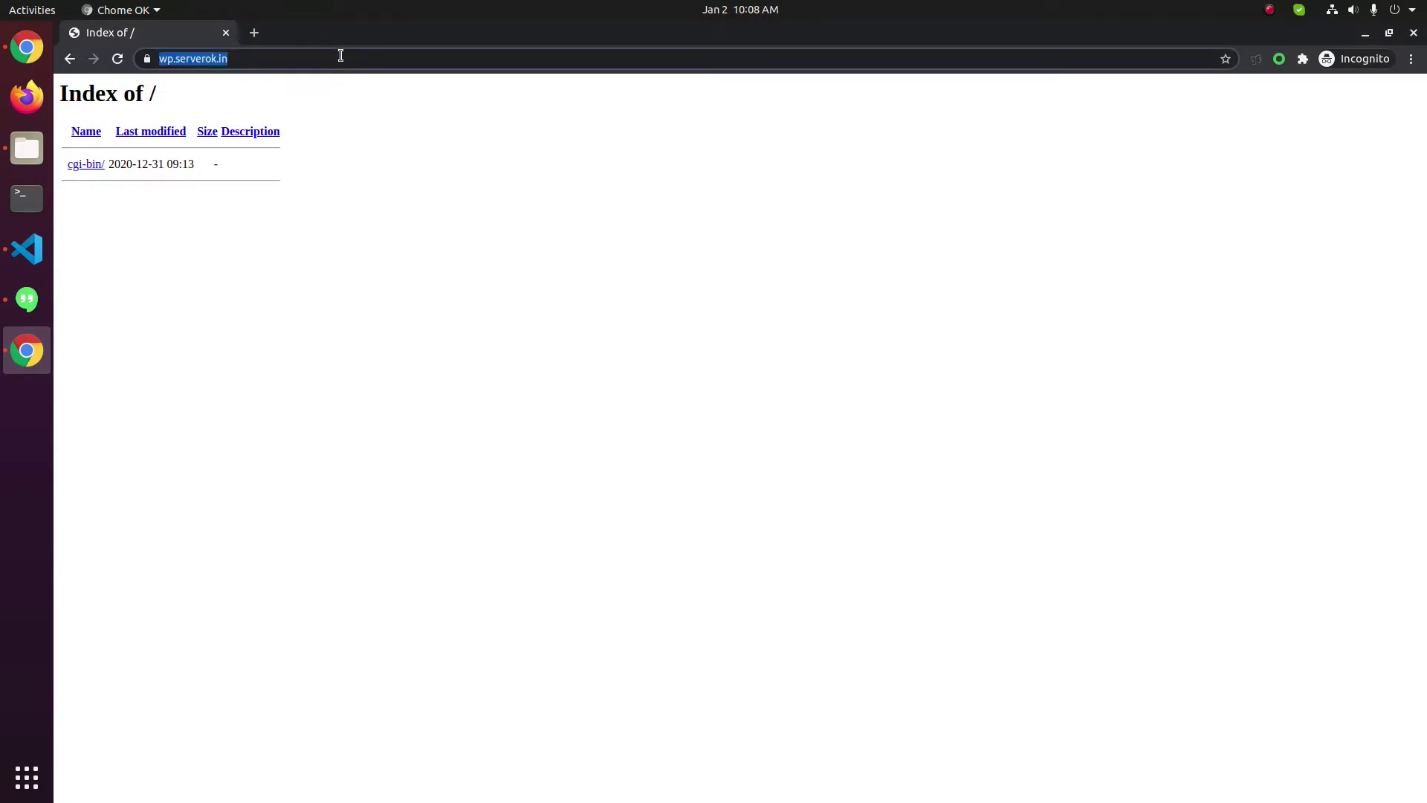
click(465, 55)
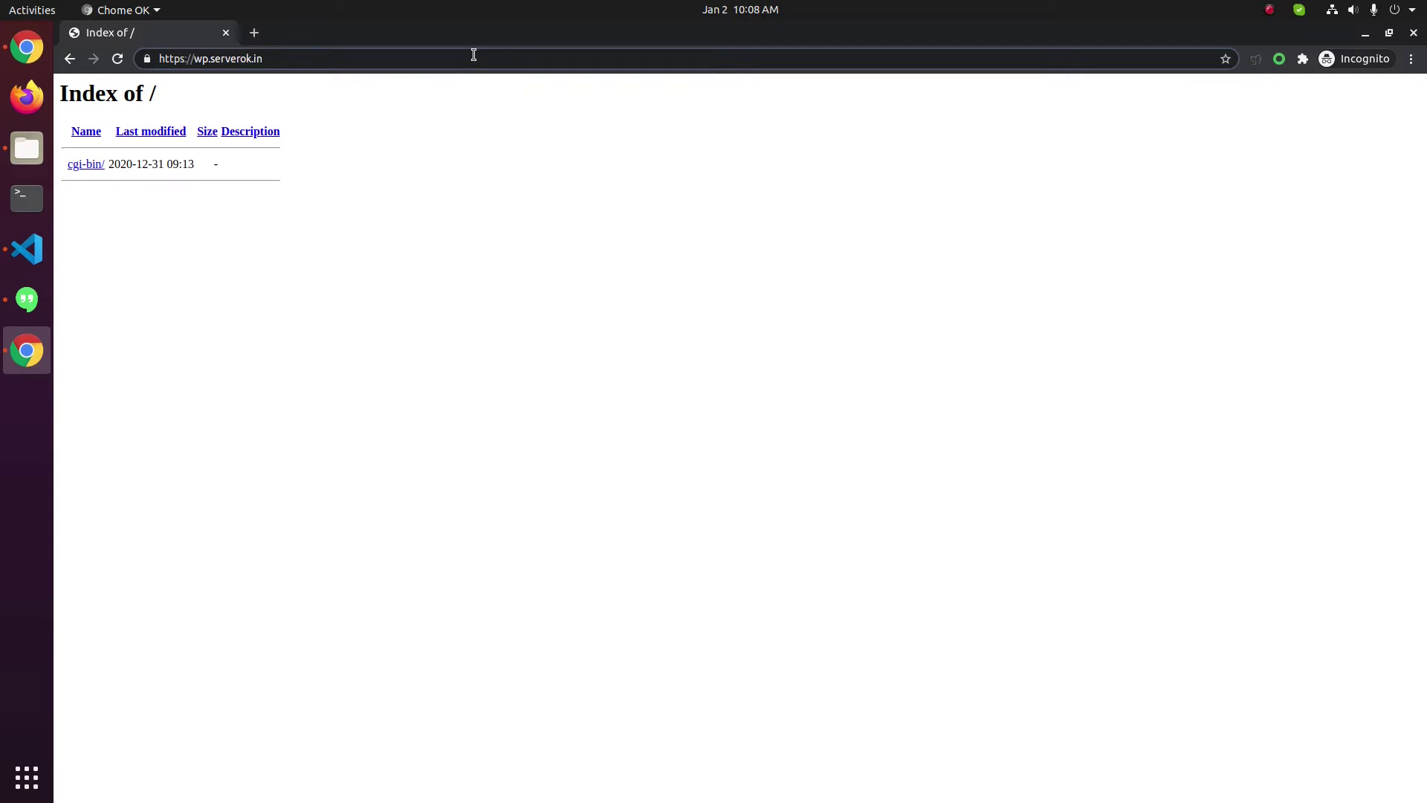
text(/cpanel)
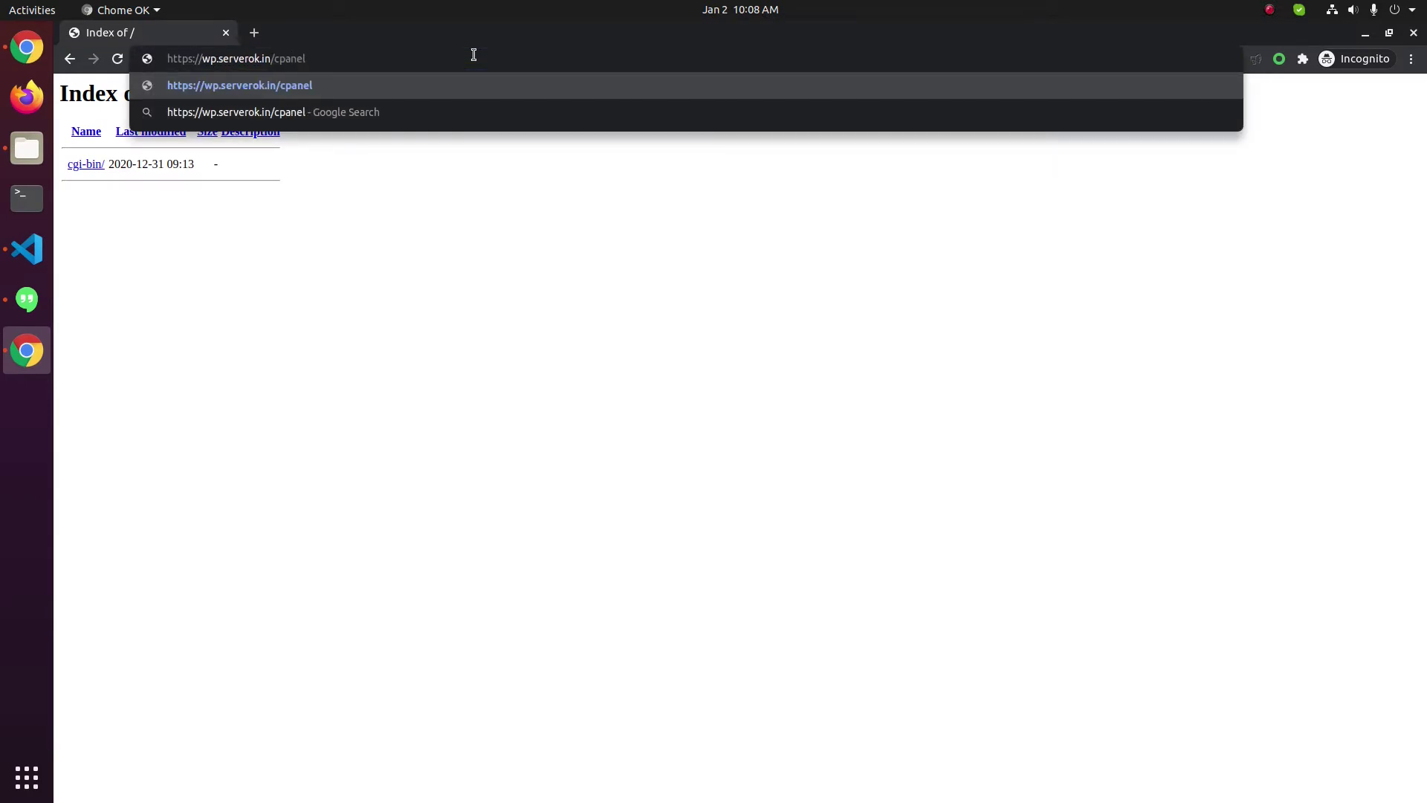
key(Return)
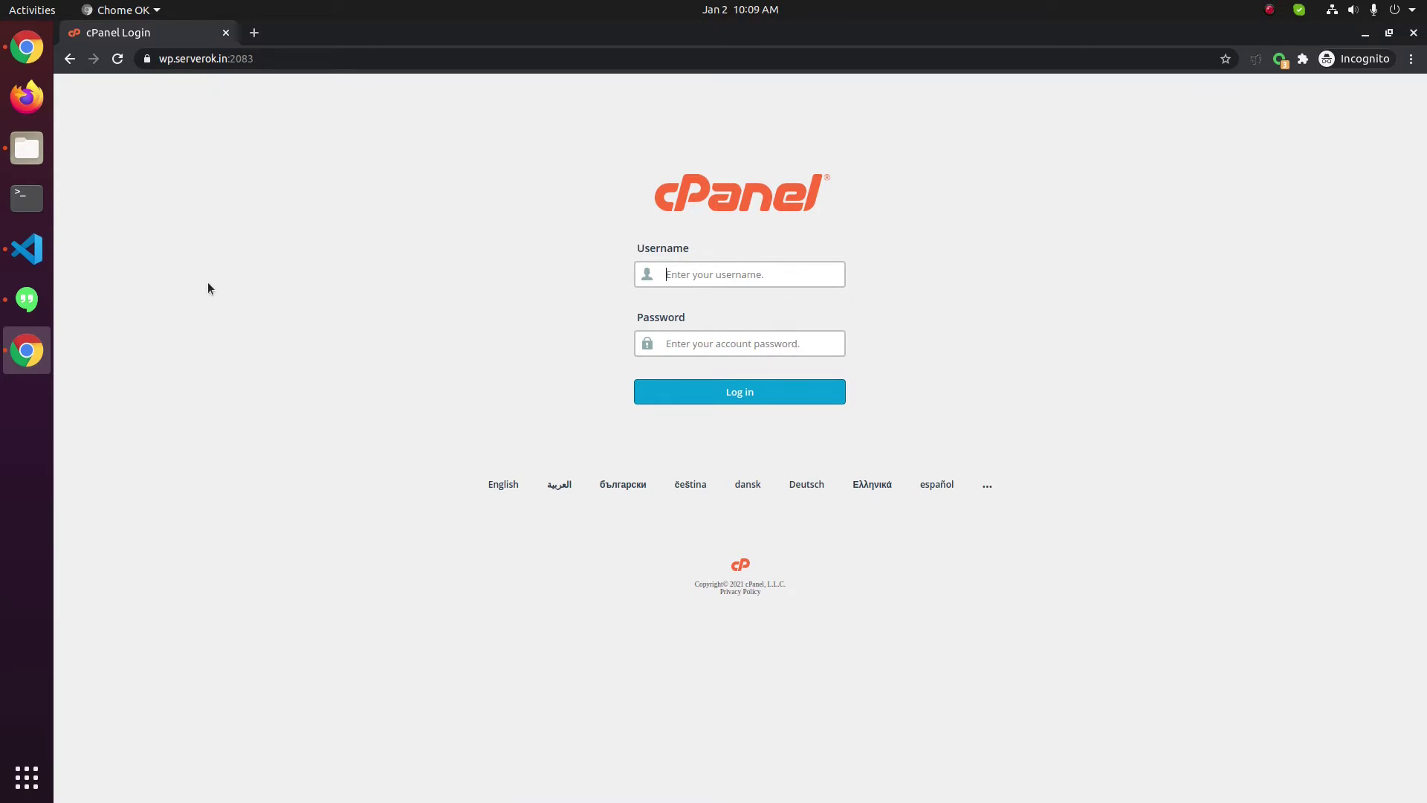
Sign in with the saved credentials and scroll the dashboard down to Applications
key(ctrl+shift+l)
click(770, 398)
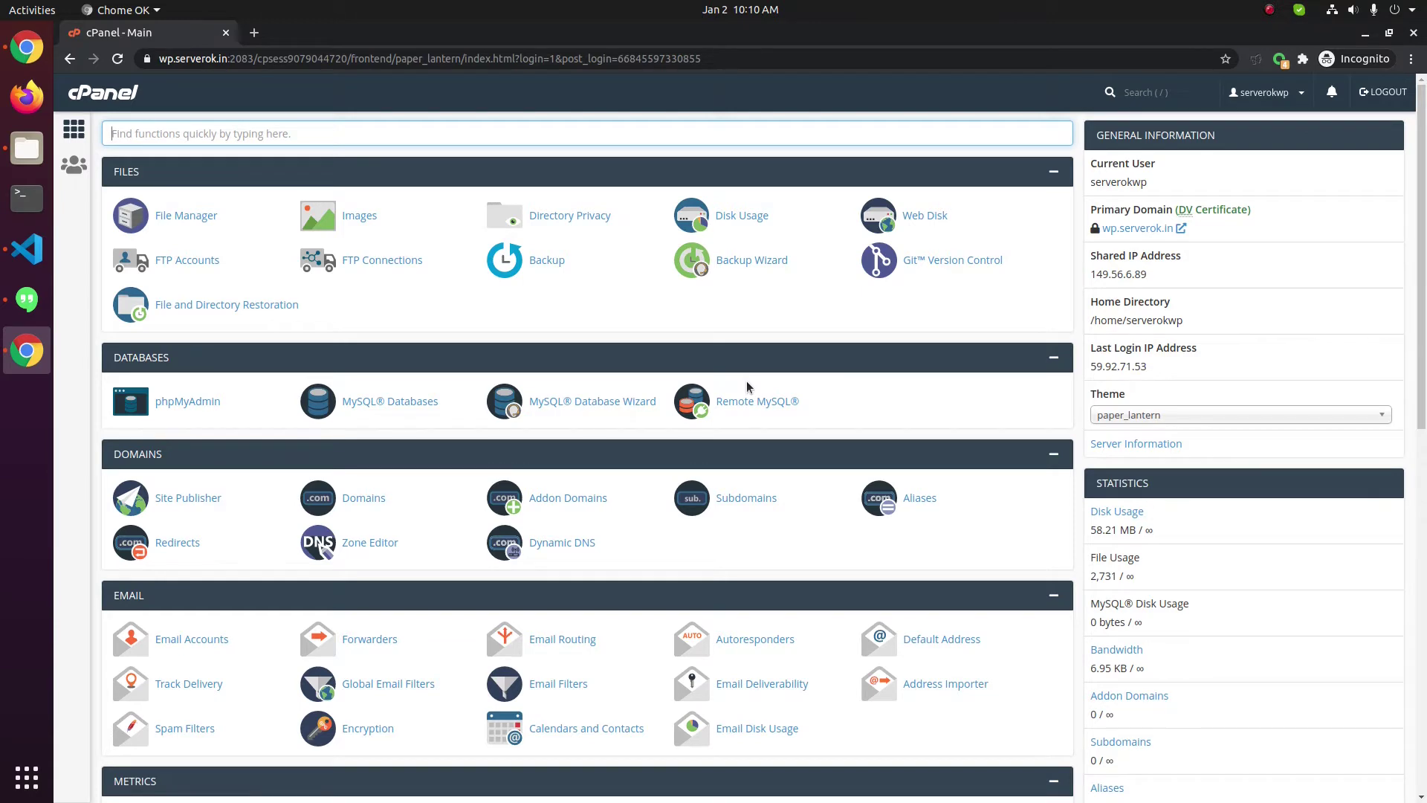
text(word)
key(BackSpace)
key(BackSpace)
key(BackSpace)
key(BackSpace)
scroll(746, 446, down, 10)
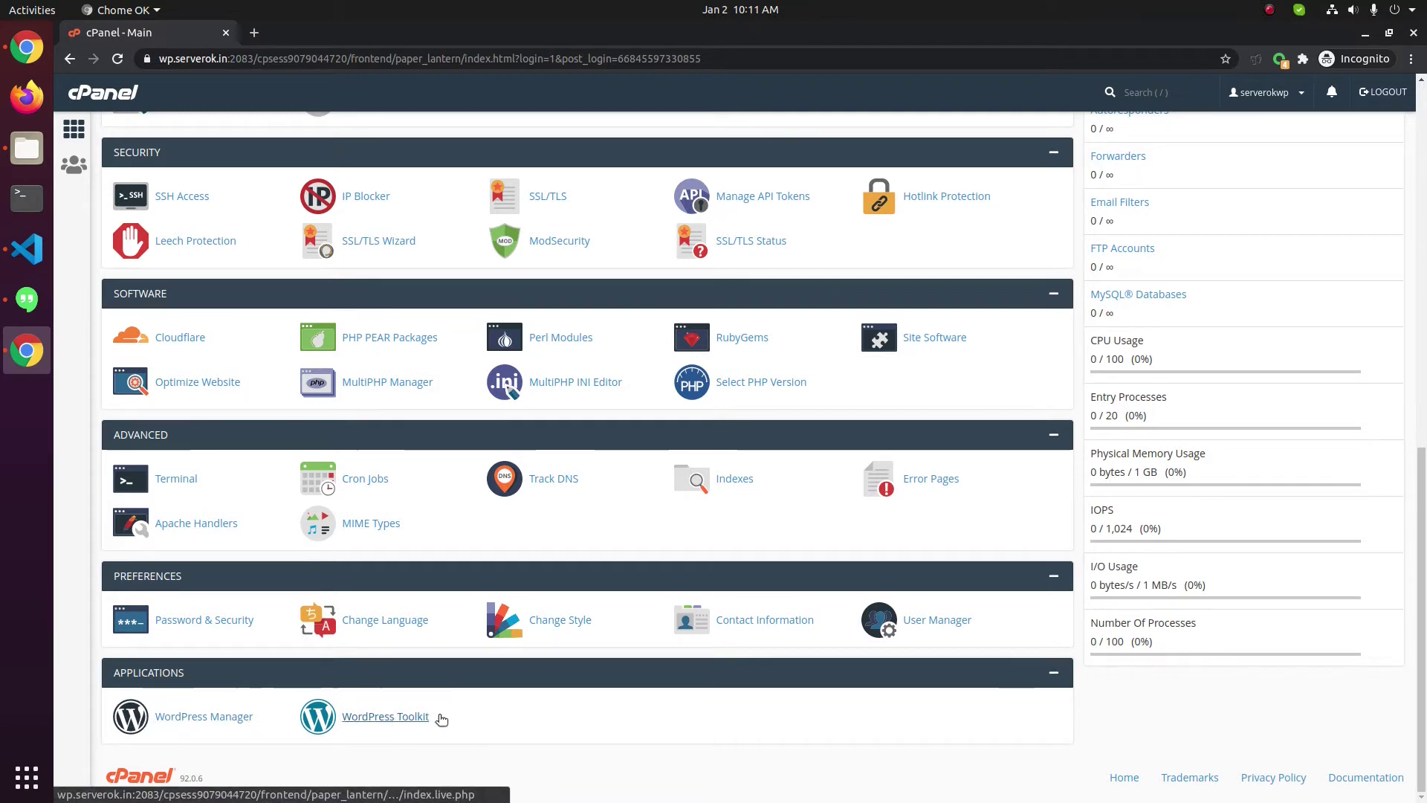
In WordPress Toolkit, start a new WordPress installation titled 'Born To Be Wild'
click(395, 720)
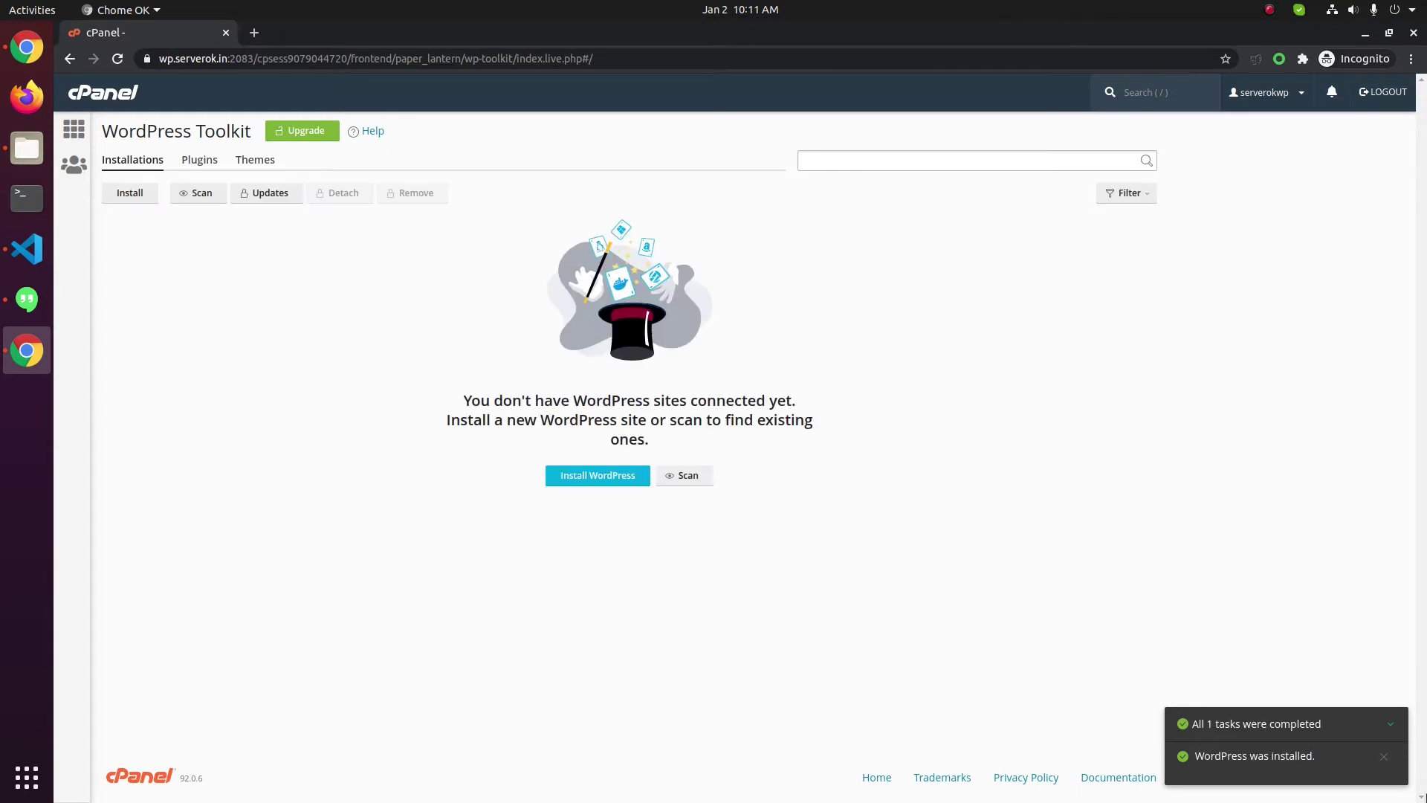
click(570, 486)
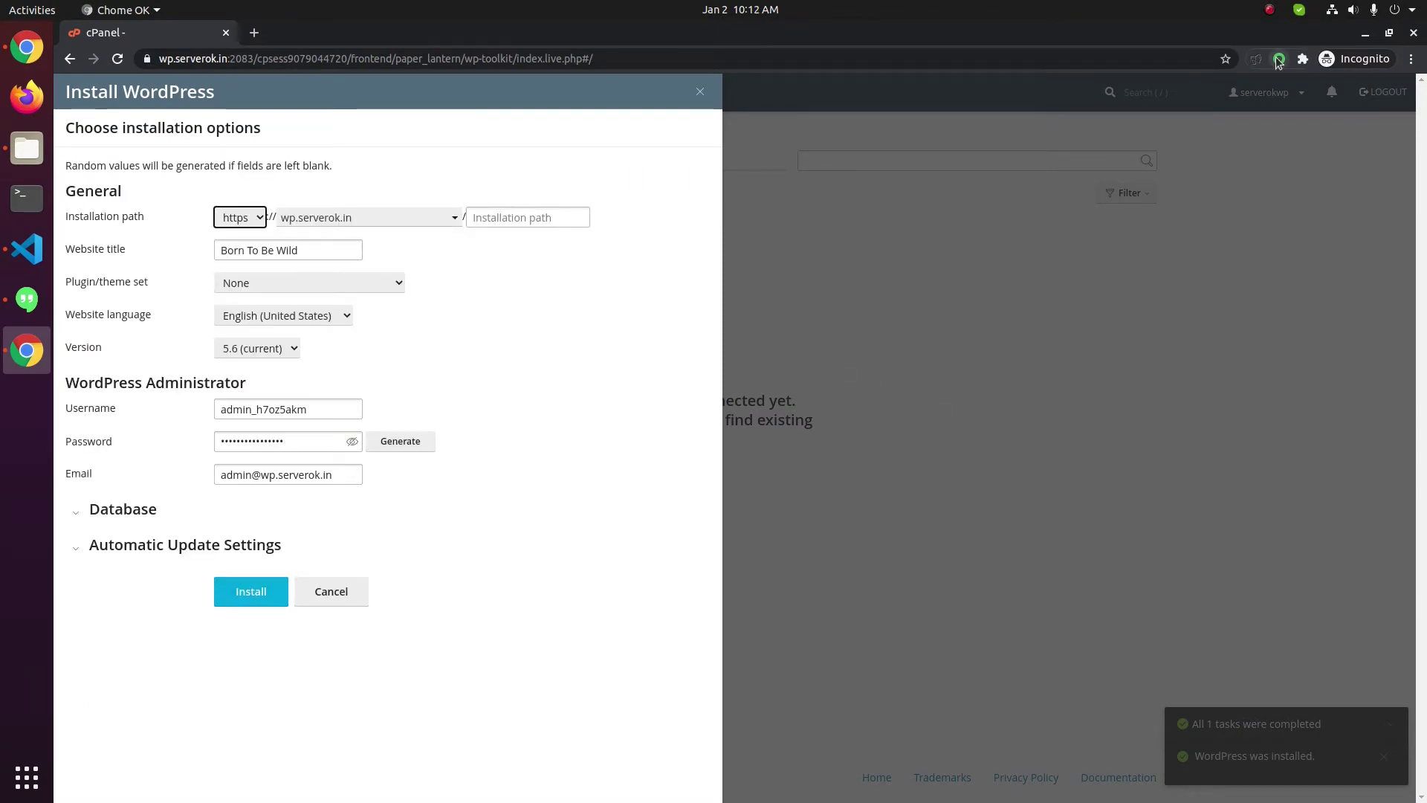
click(256, 219)
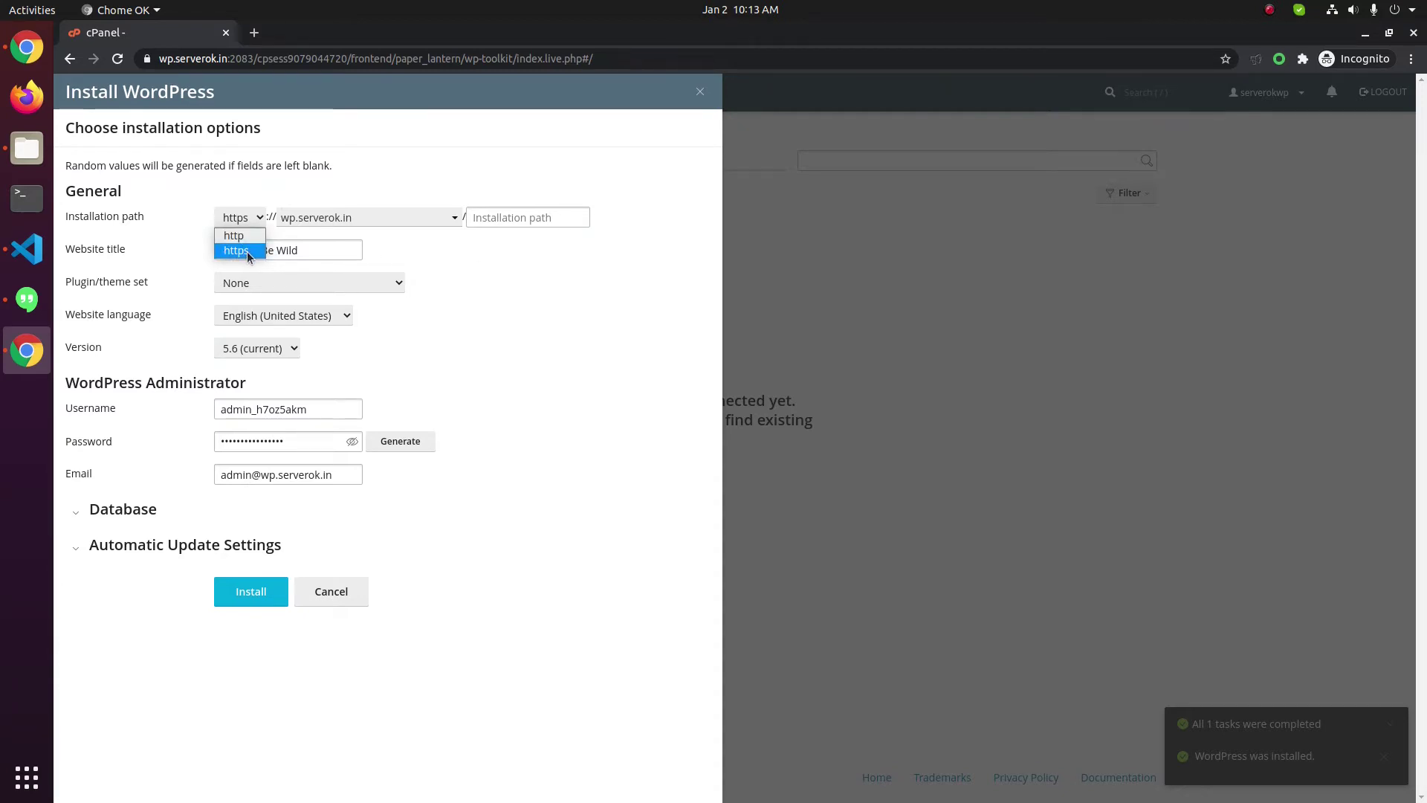
click(247, 251)
click(550, 220)
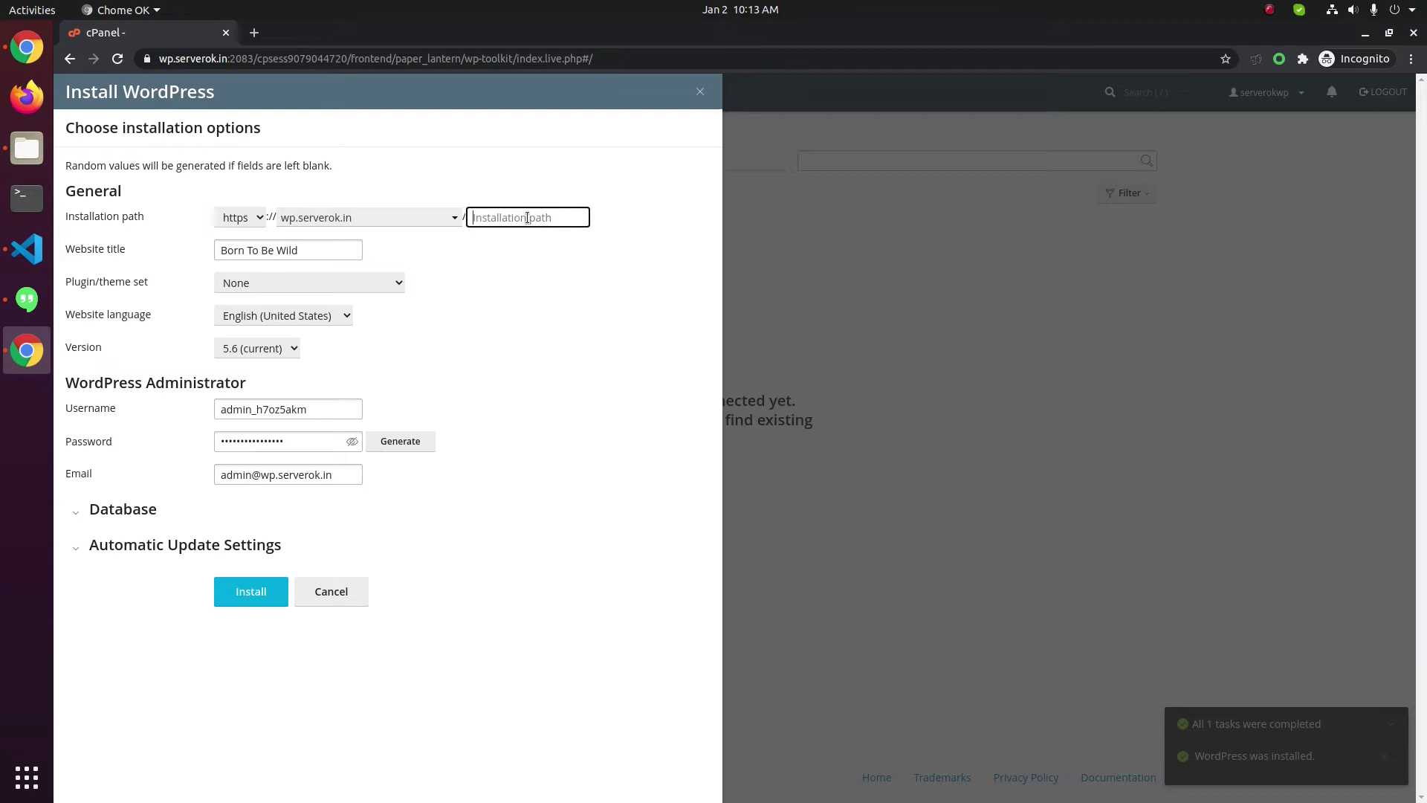
text(blog/)
key(BackSpace)
key(BackSpace)
key(BackSpace)
key(BackSpace)
key(BackSpace)
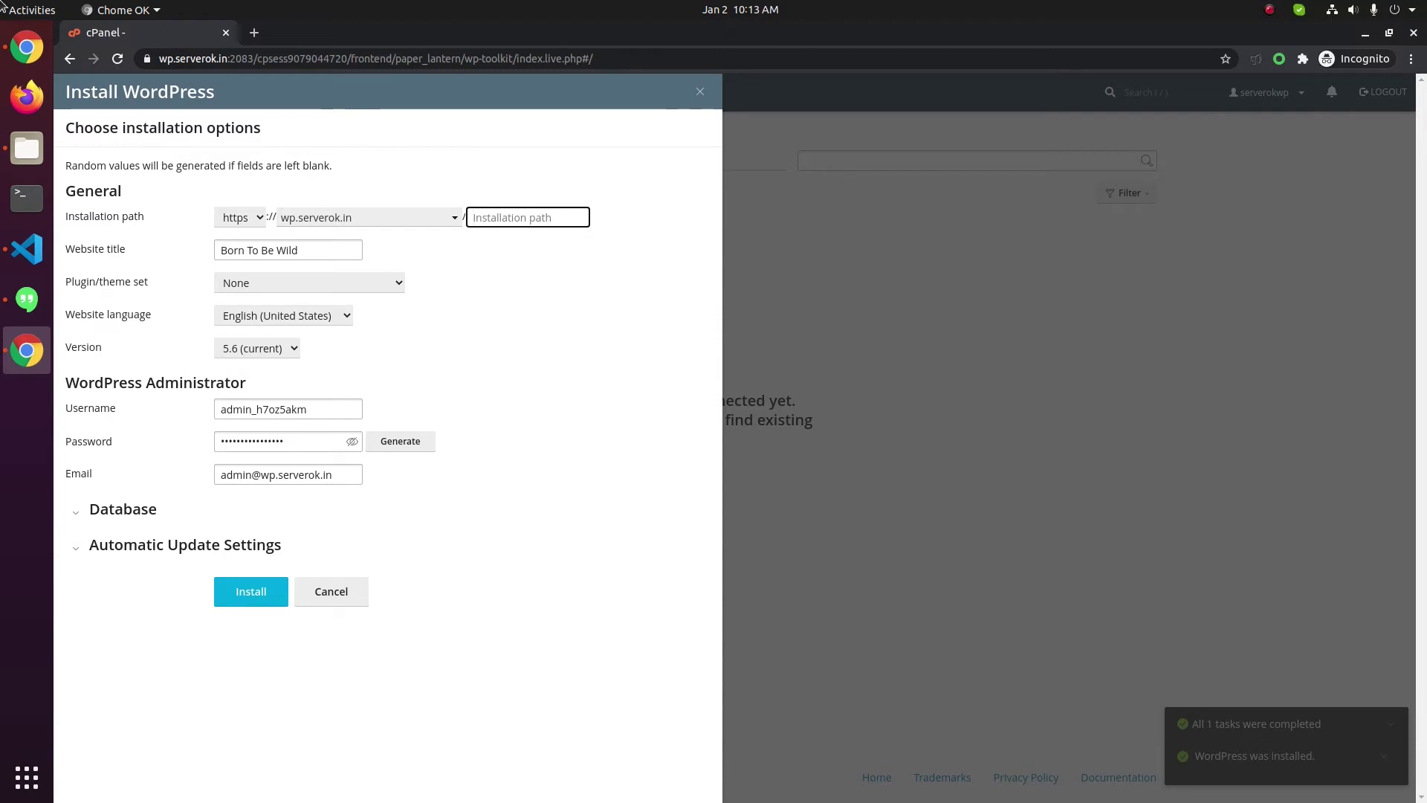
click(298, 249)
click(298, 249)
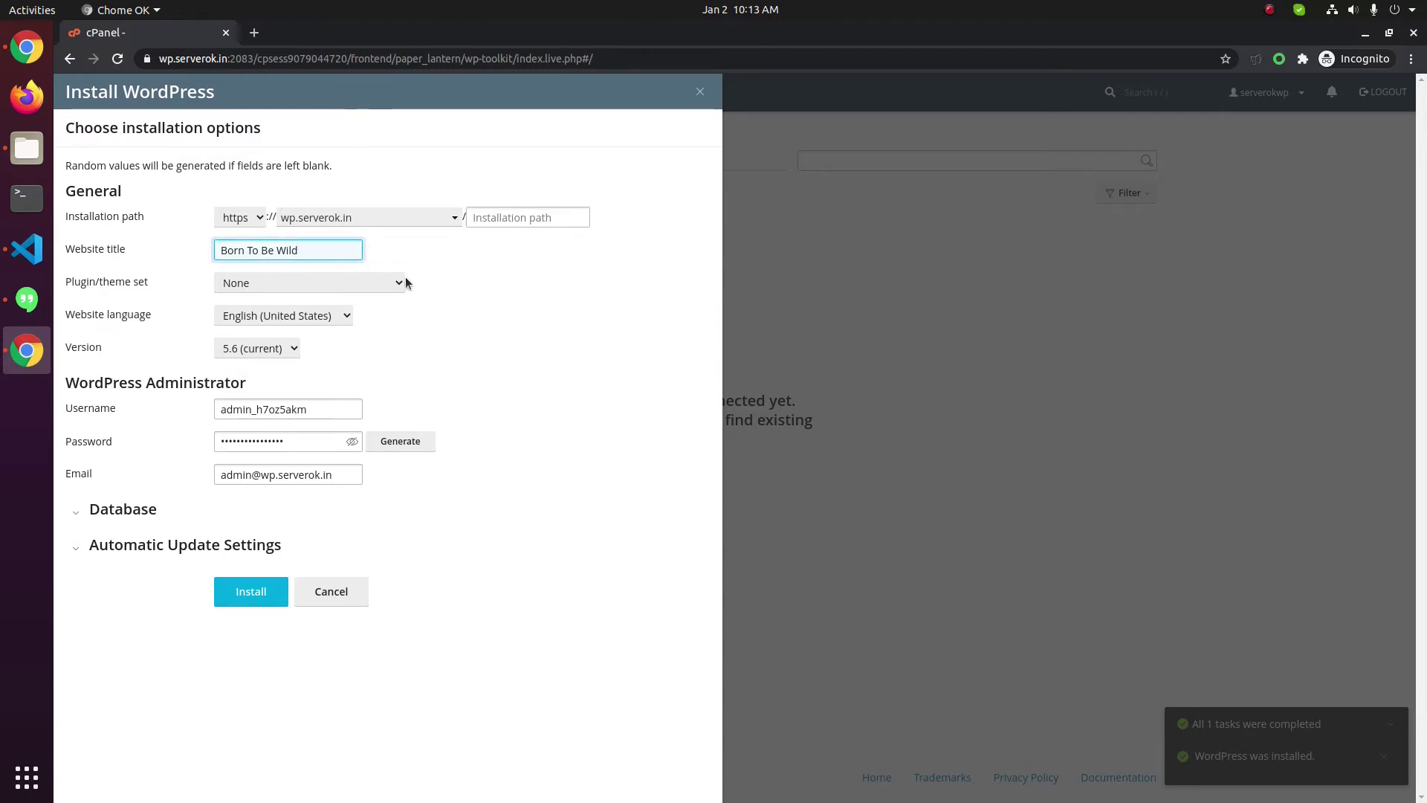
Keep the plugin/theme set at None and WordPress version at 5.6 (current)
key(ctrl+a)
drag(84, 283, 134, 288)
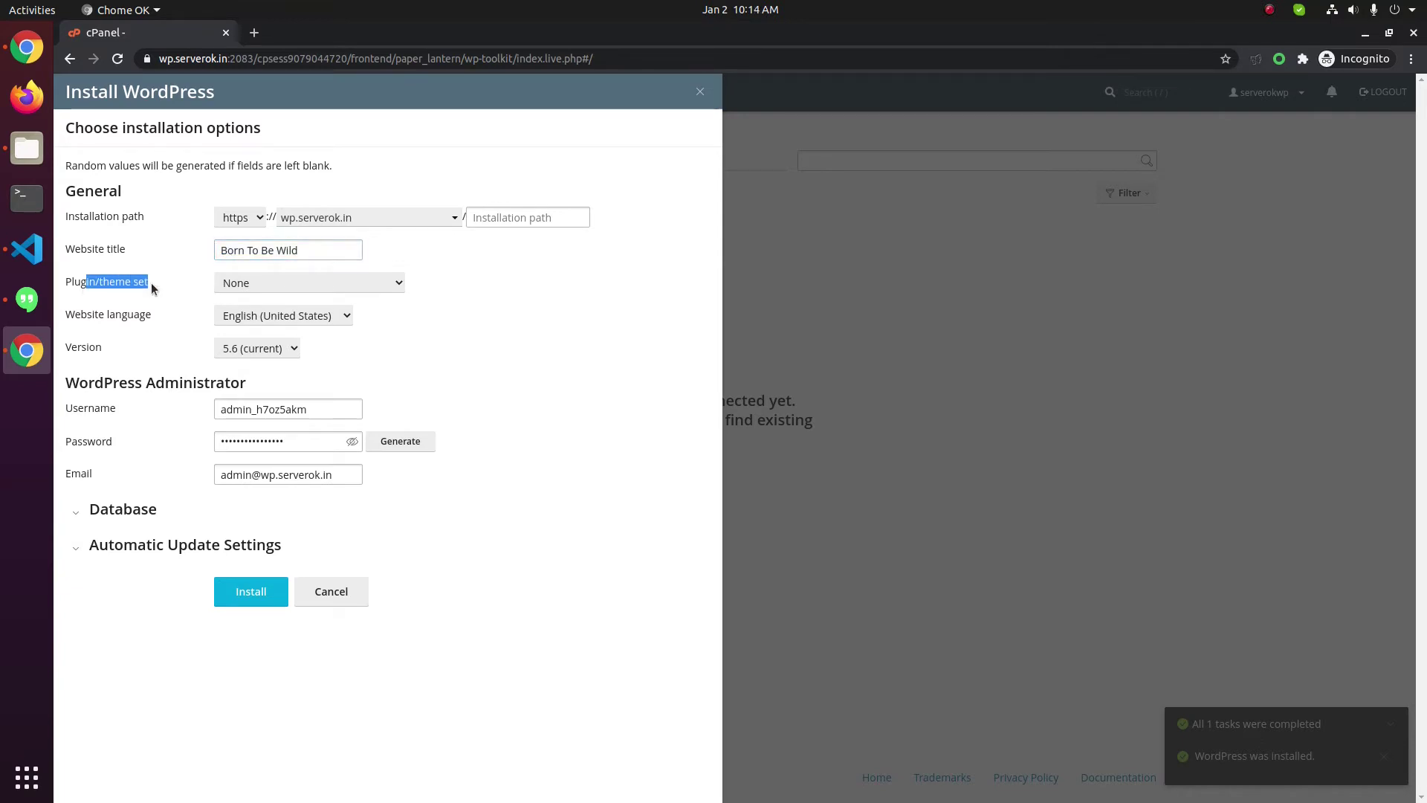
click(387, 289)
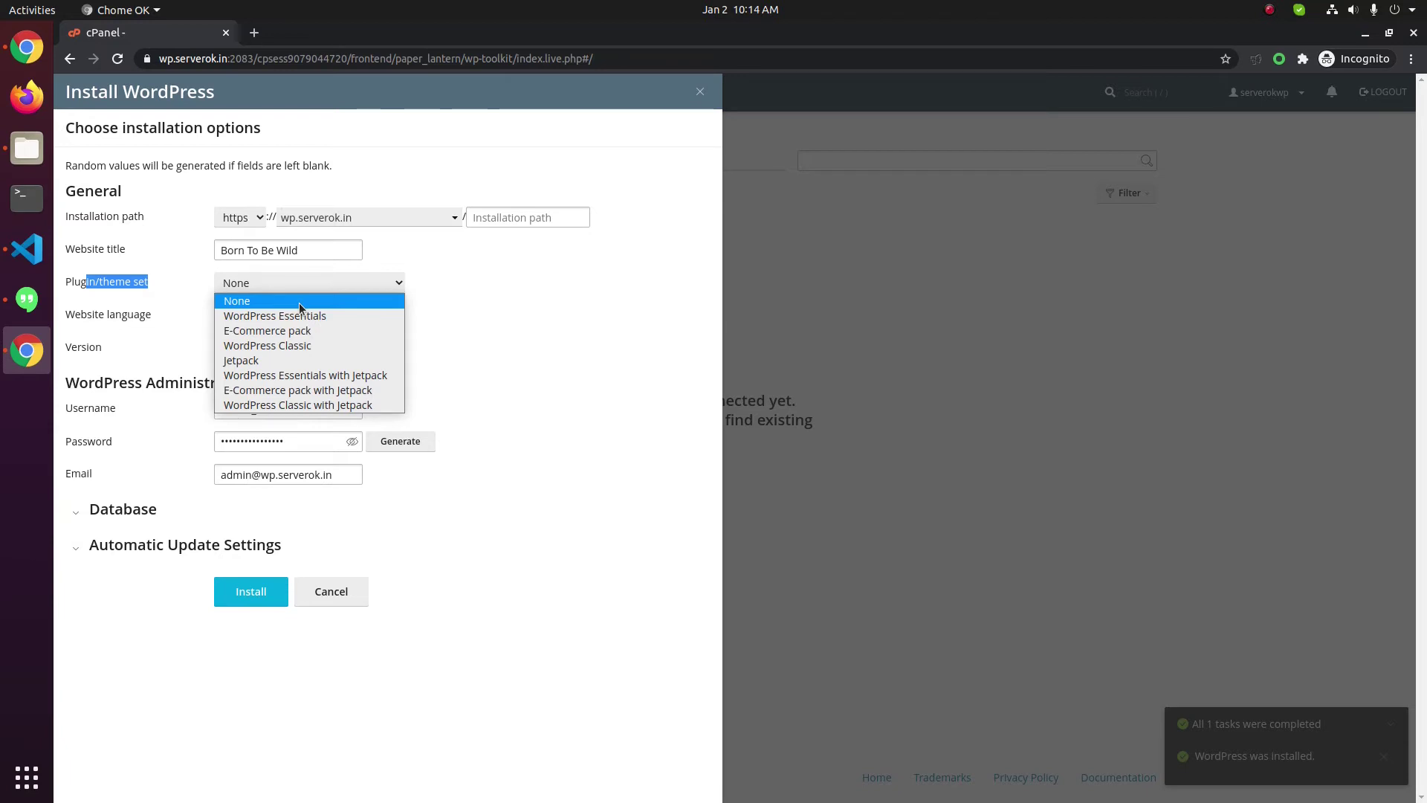
click(299, 302)
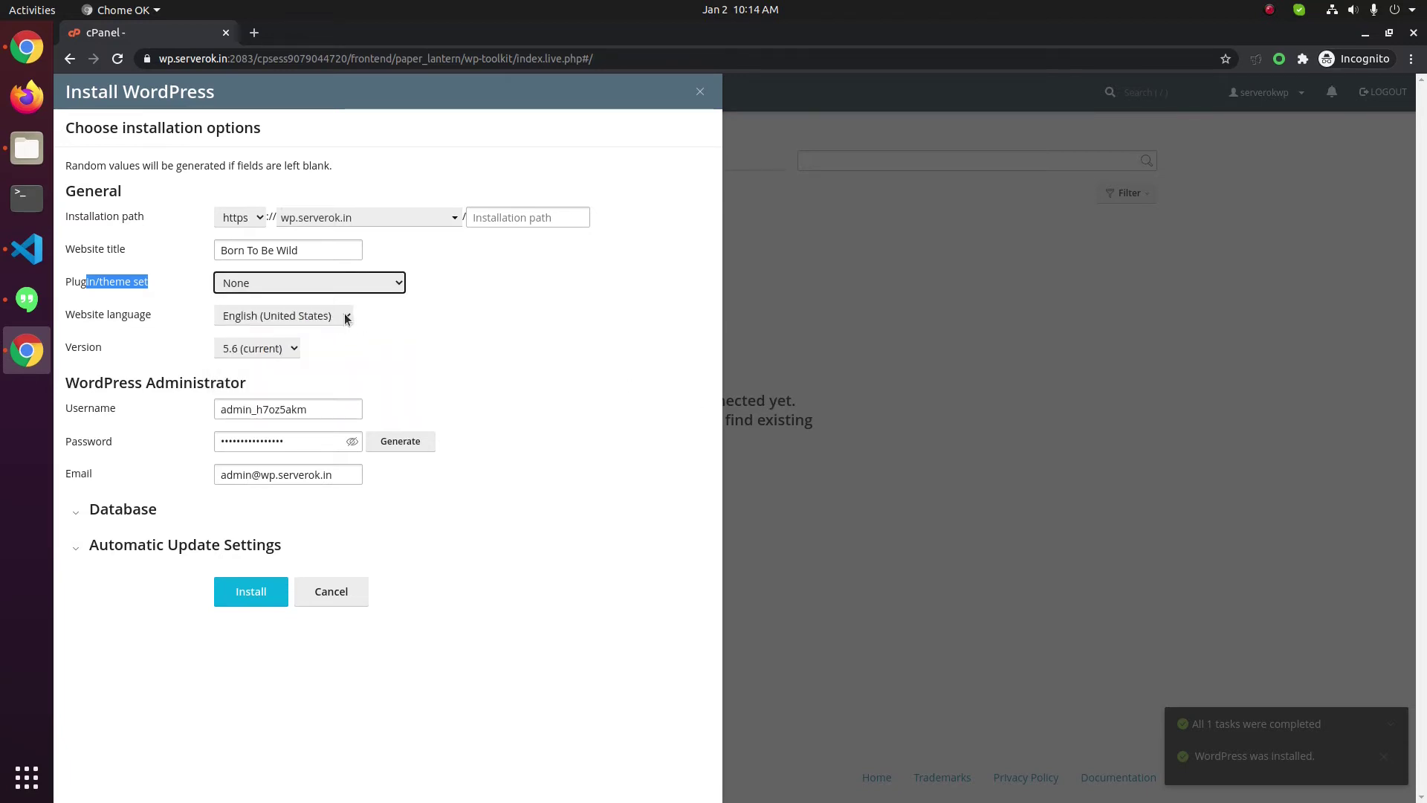
click(288, 349)
click(277, 369)
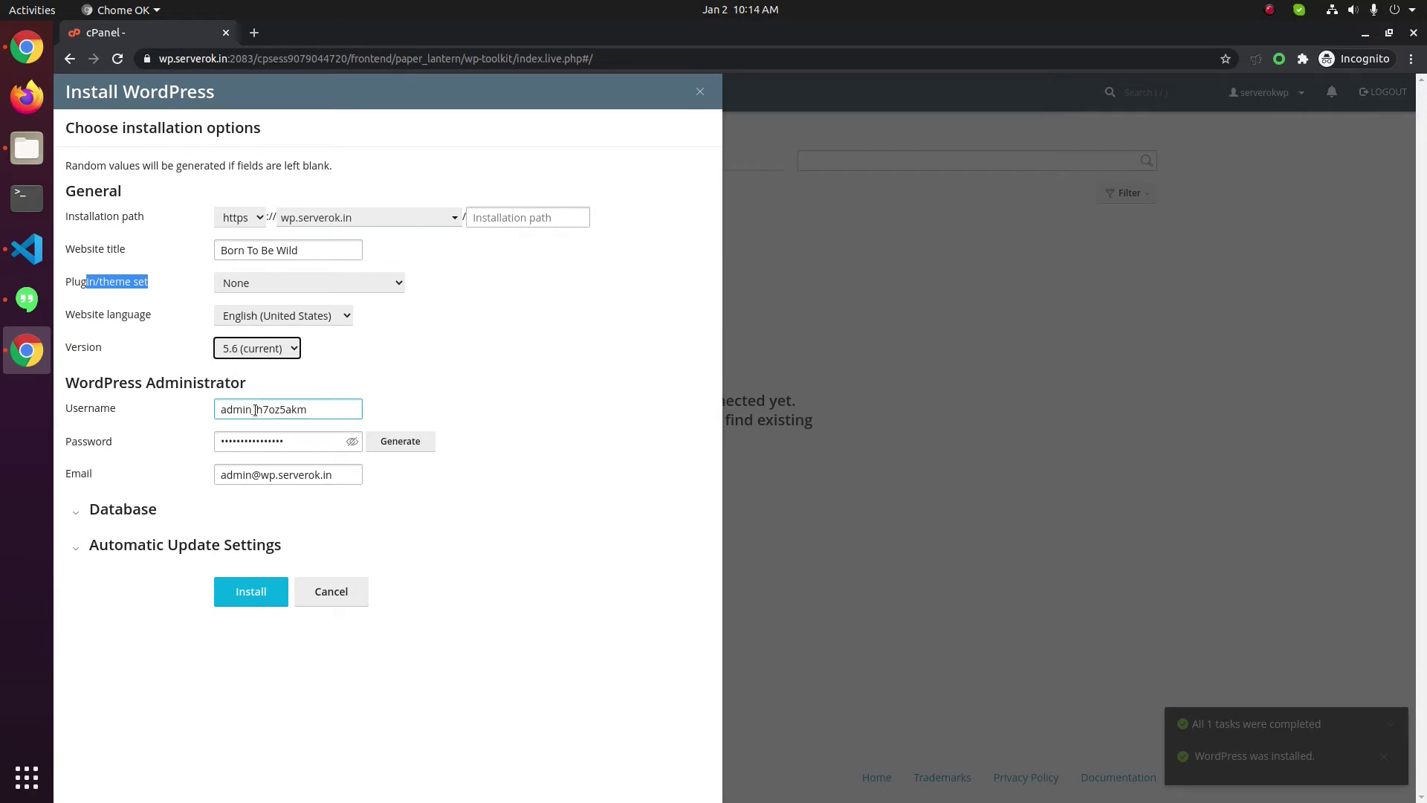
Reveal the generated admin password in plain text and review the admin username
drag(252, 410, 424, 420)
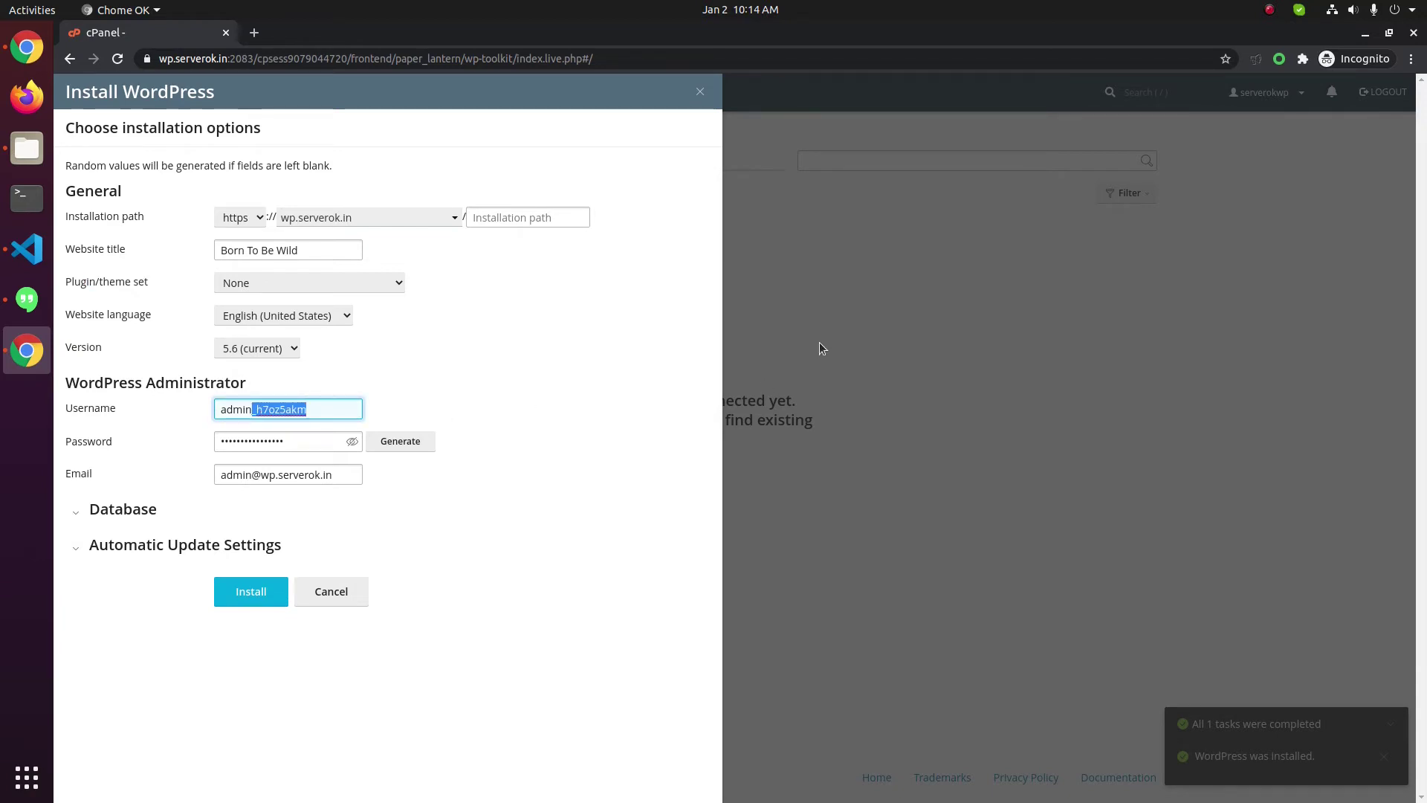
click(349, 442)
double_click(267, 411)
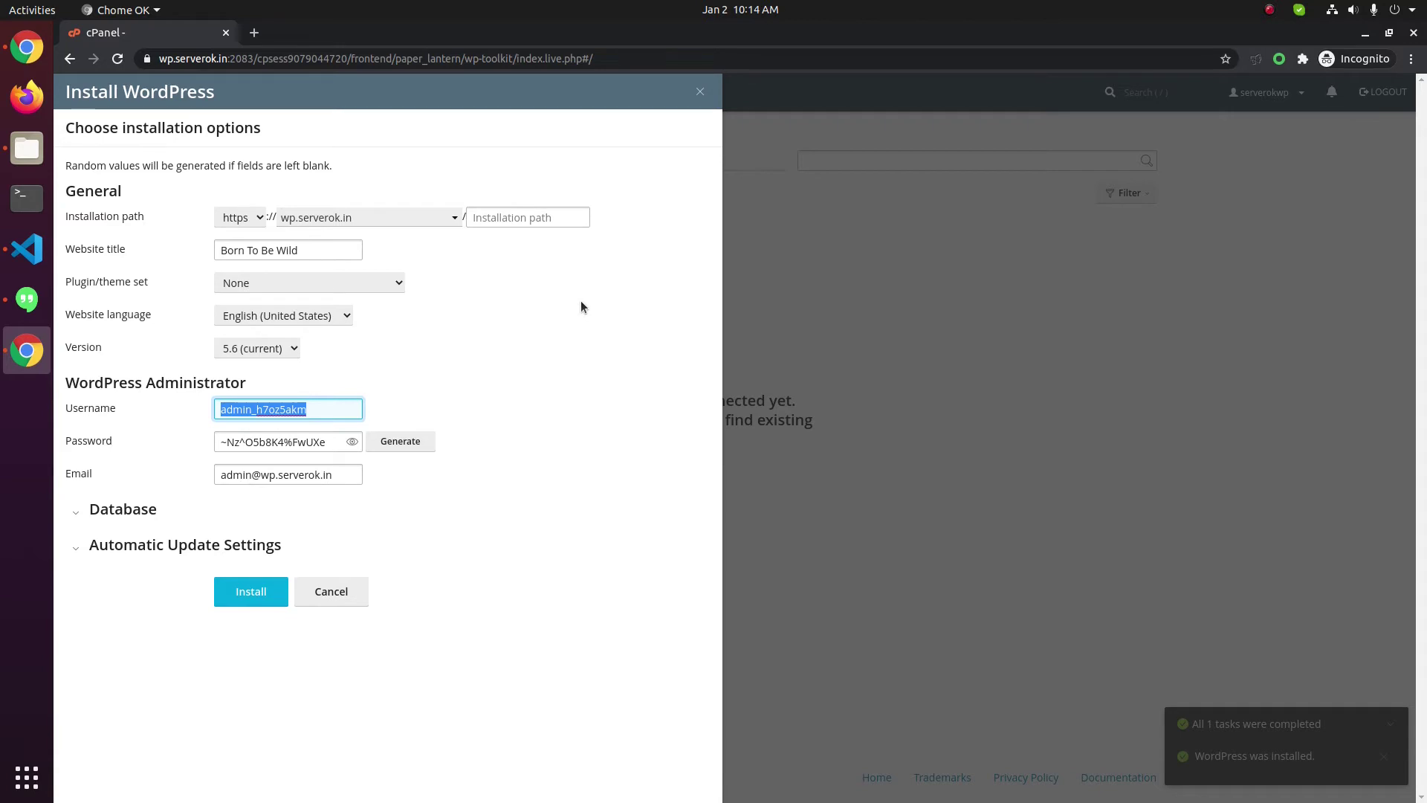
key(Tab)
Remove 'wp.' from the admin e-mail, enable plugin and theme auto-updates, and install
click(260, 474)
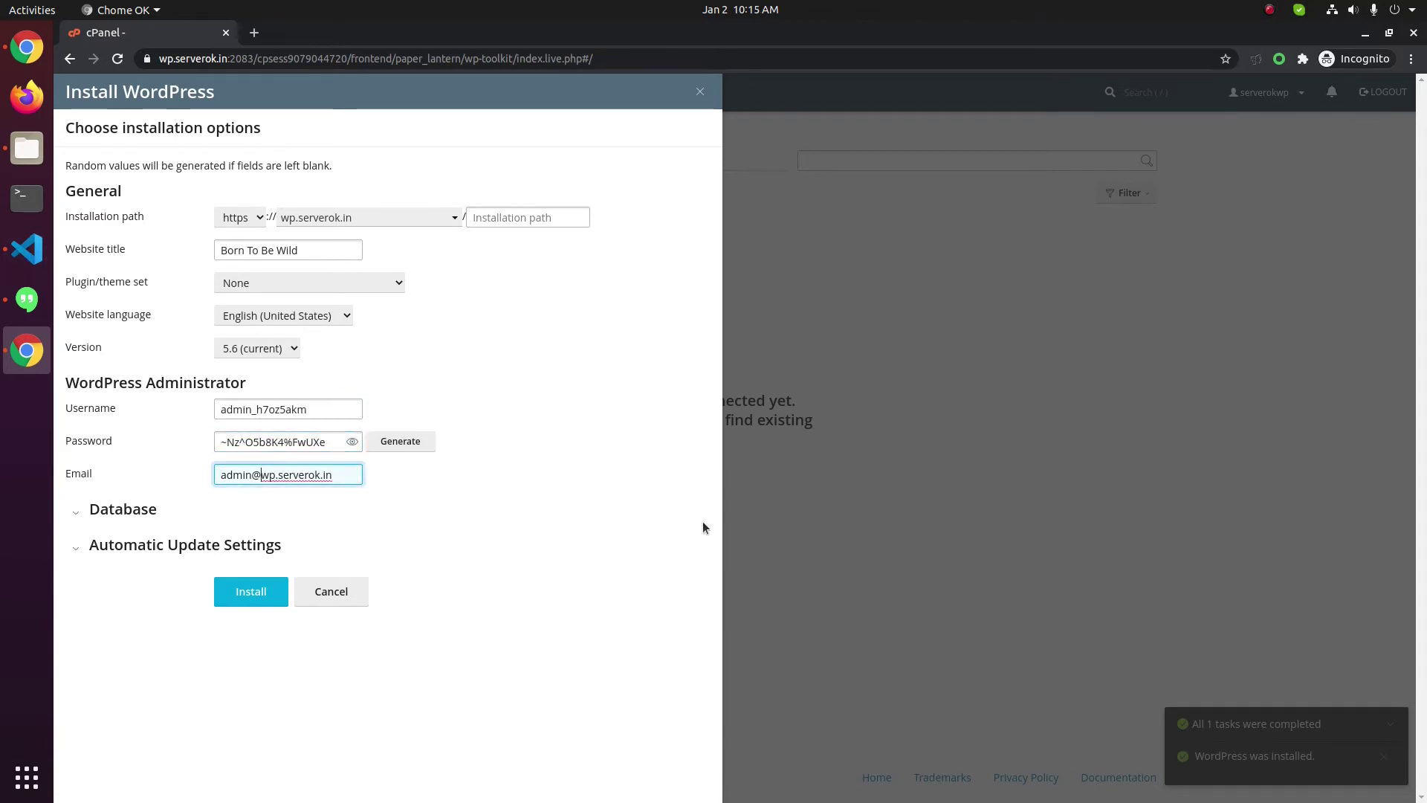
key(Delete)
key(Delete)
key(Delete)
click(101, 550)
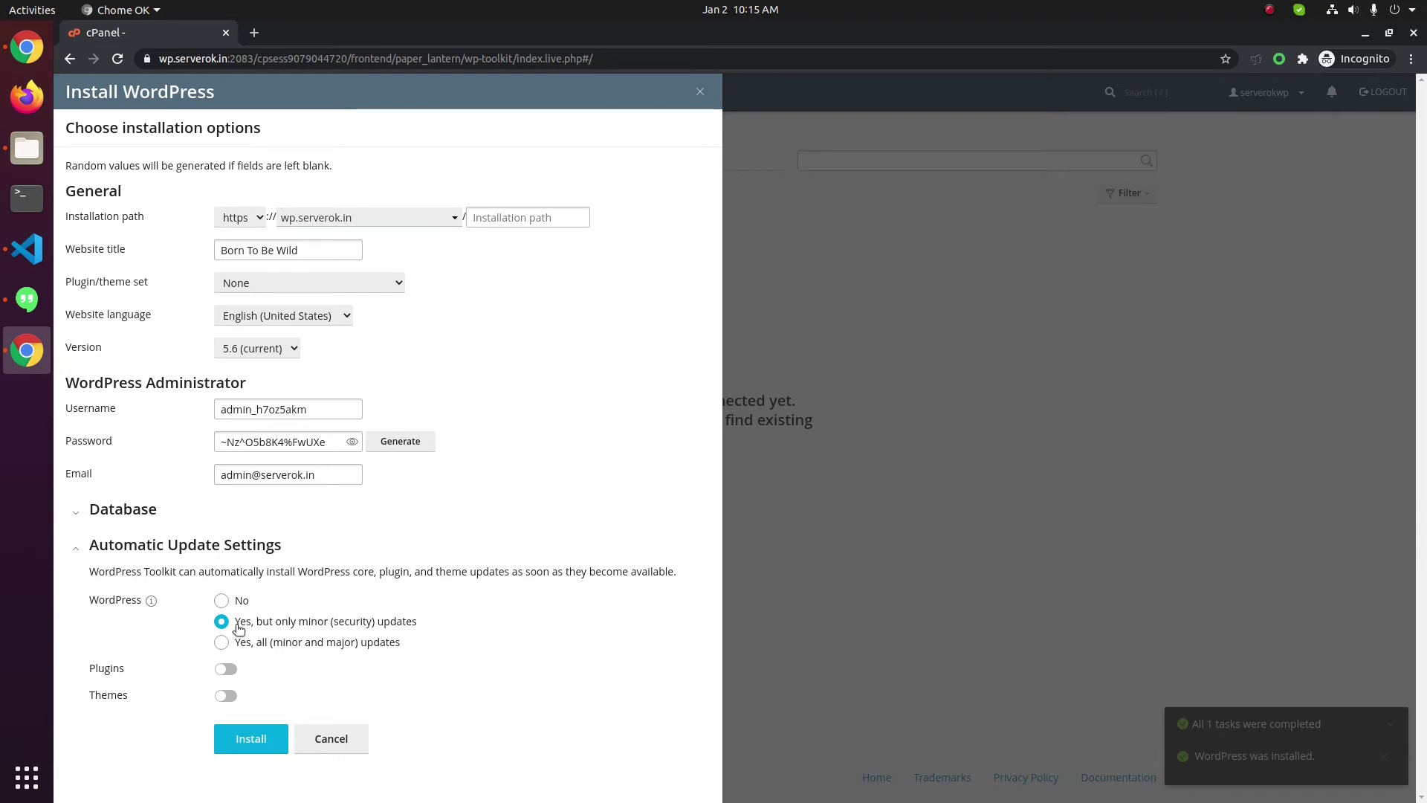
click(228, 668)
click(228, 698)
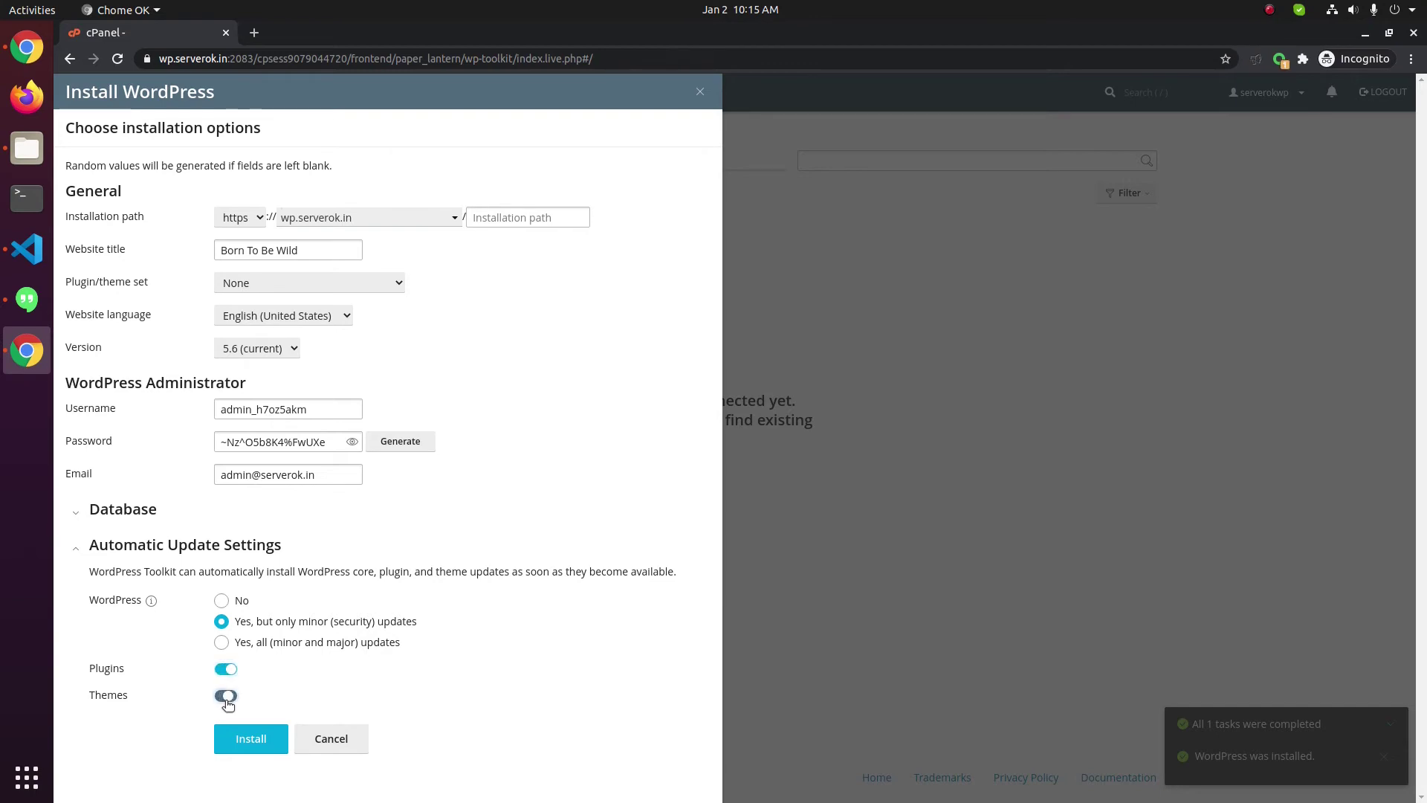
click(281, 752)
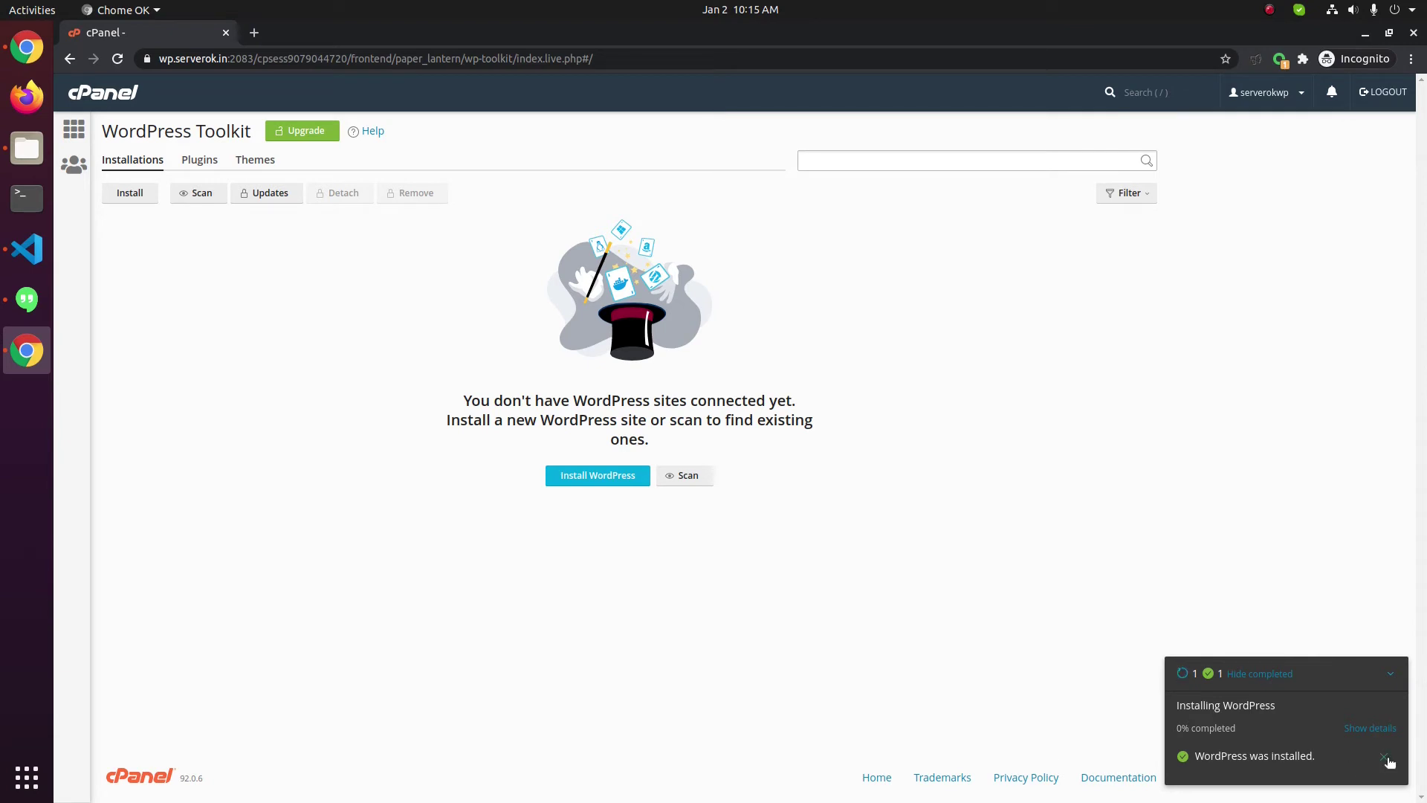
Dismiss the old notice, follow the install progress to completion, and proceed to Install Plugins
click(1387, 759)
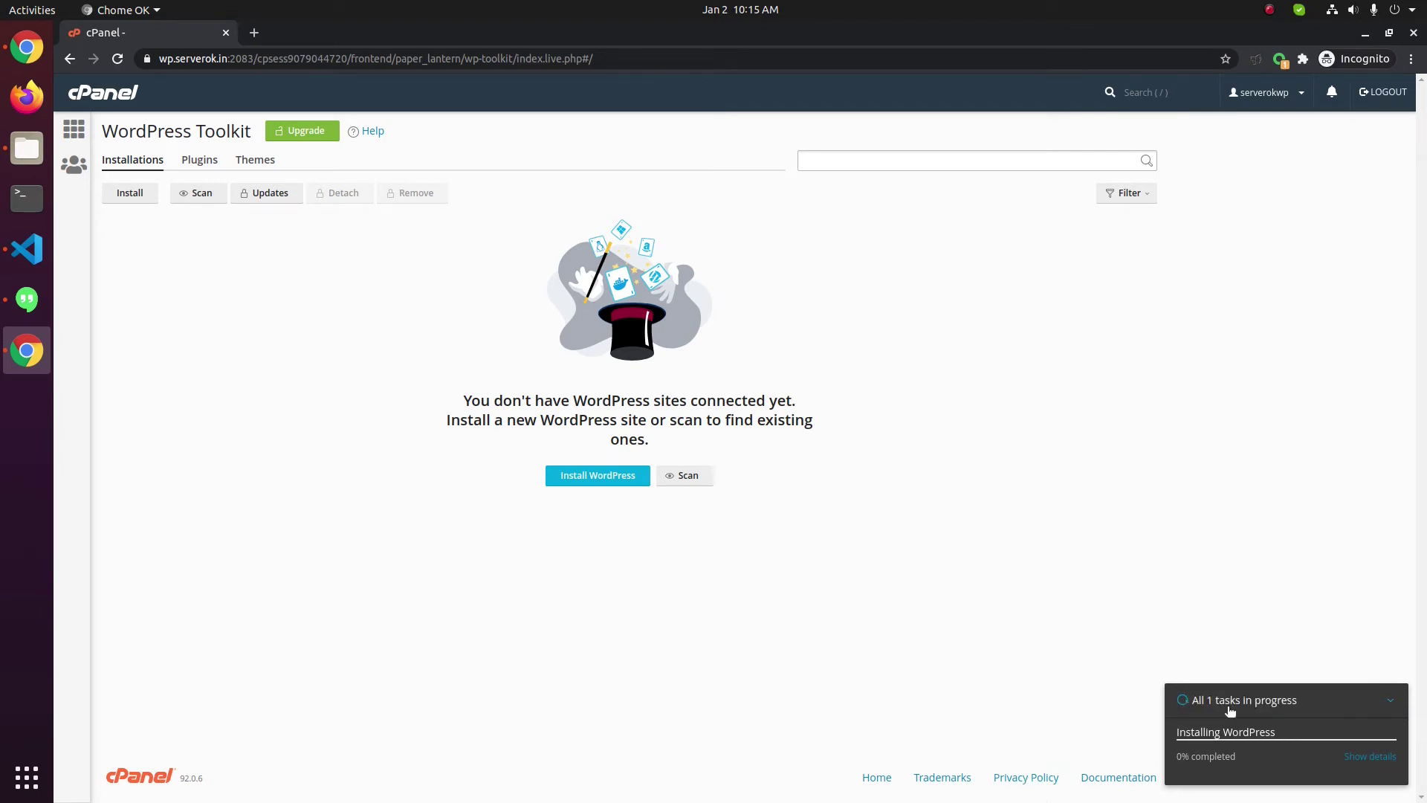
click(1365, 758)
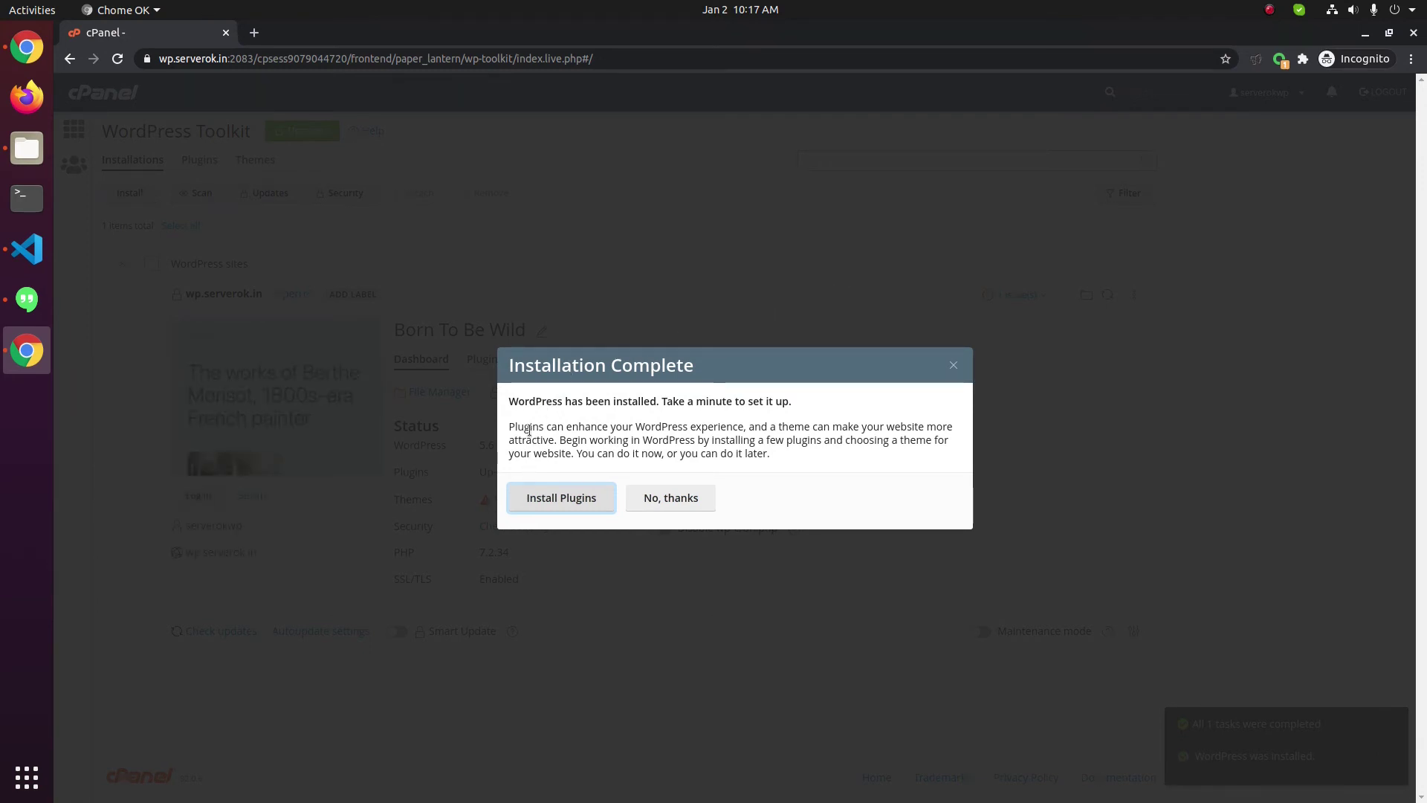
drag(513, 422, 561, 505)
click(560, 500)
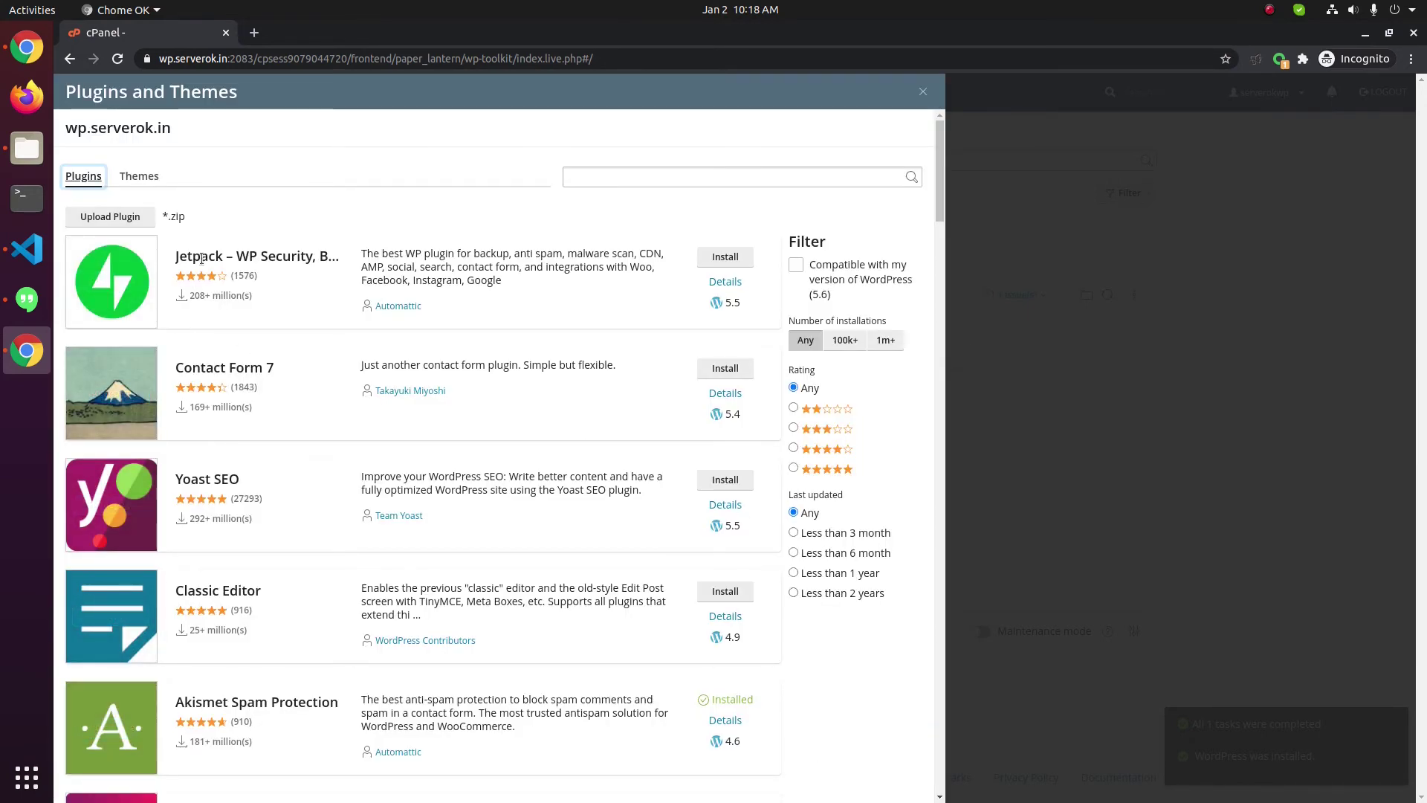
Browse the Themes and Plugins lists, then close the Plugins and Themes window
click(139, 177)
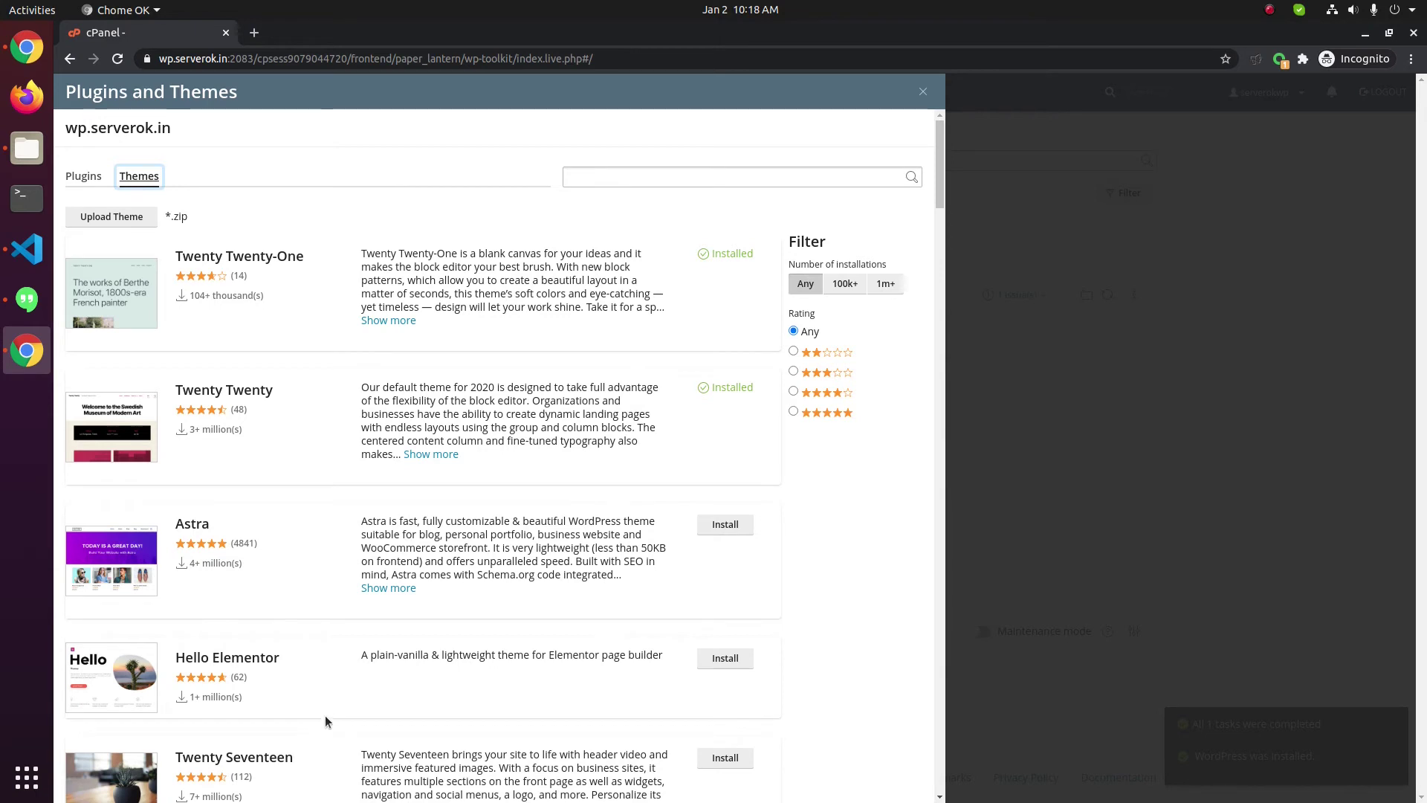
mouse_move(81, 658)
click(94, 177)
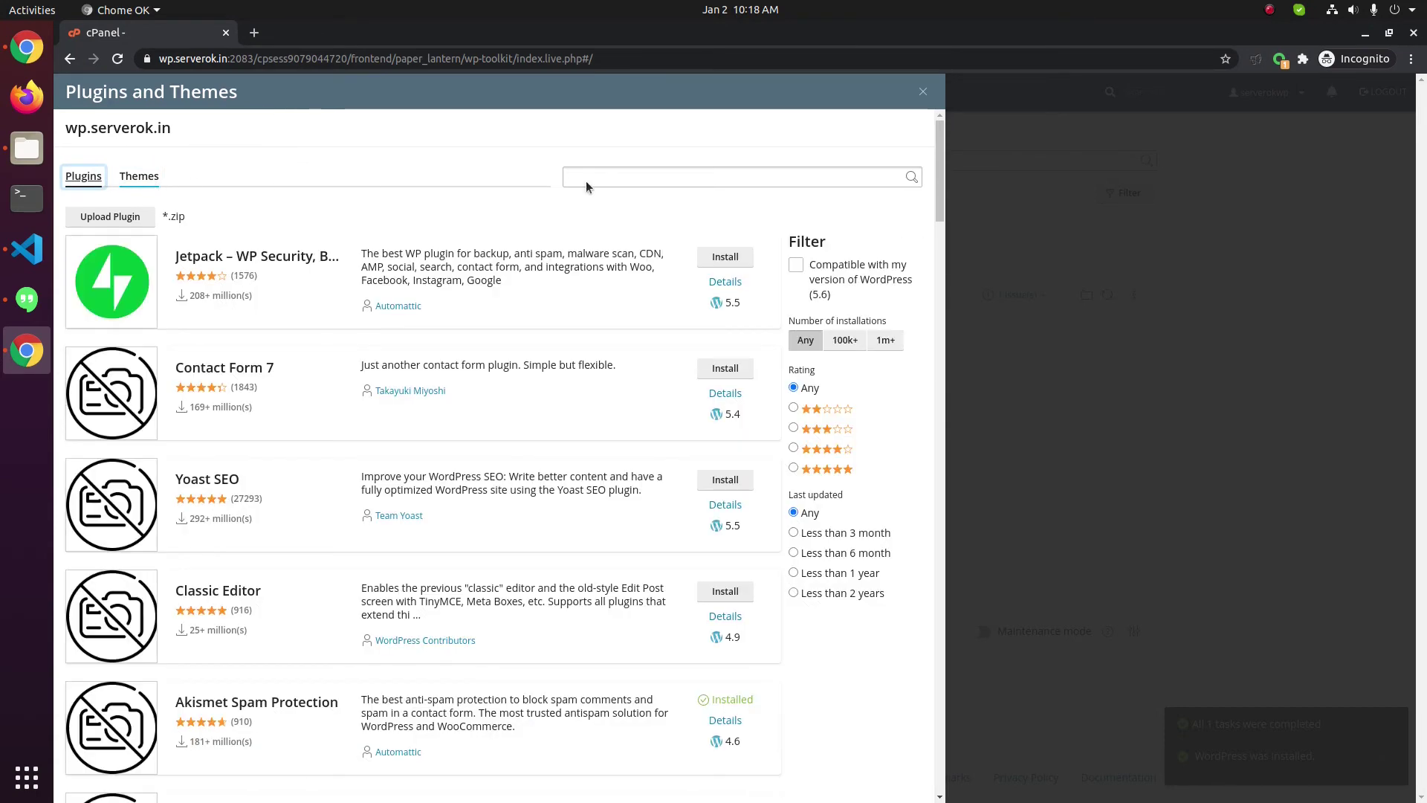
click(924, 93)
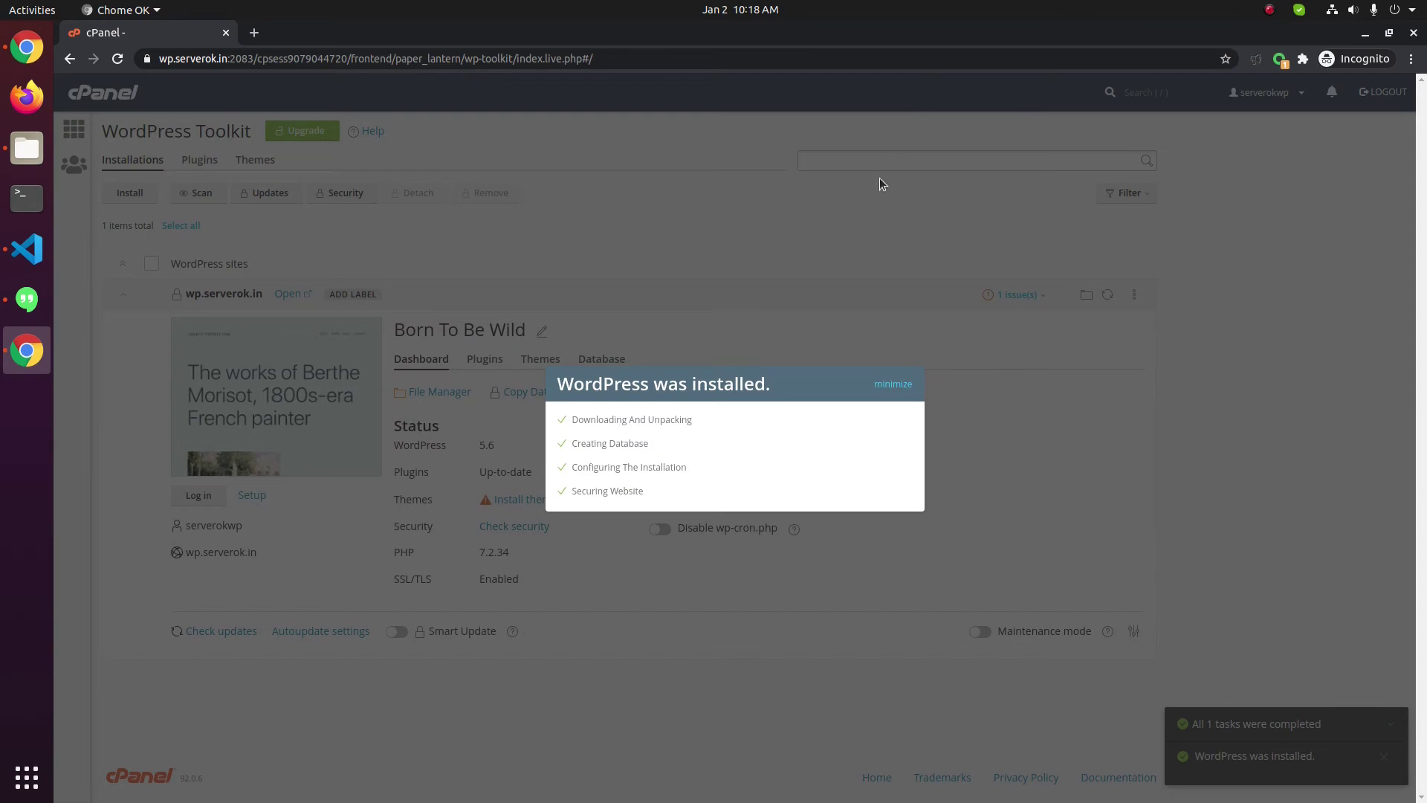
Minimize the 'WordPress was installed' notice in WordPress Toolkit
click(890, 384)
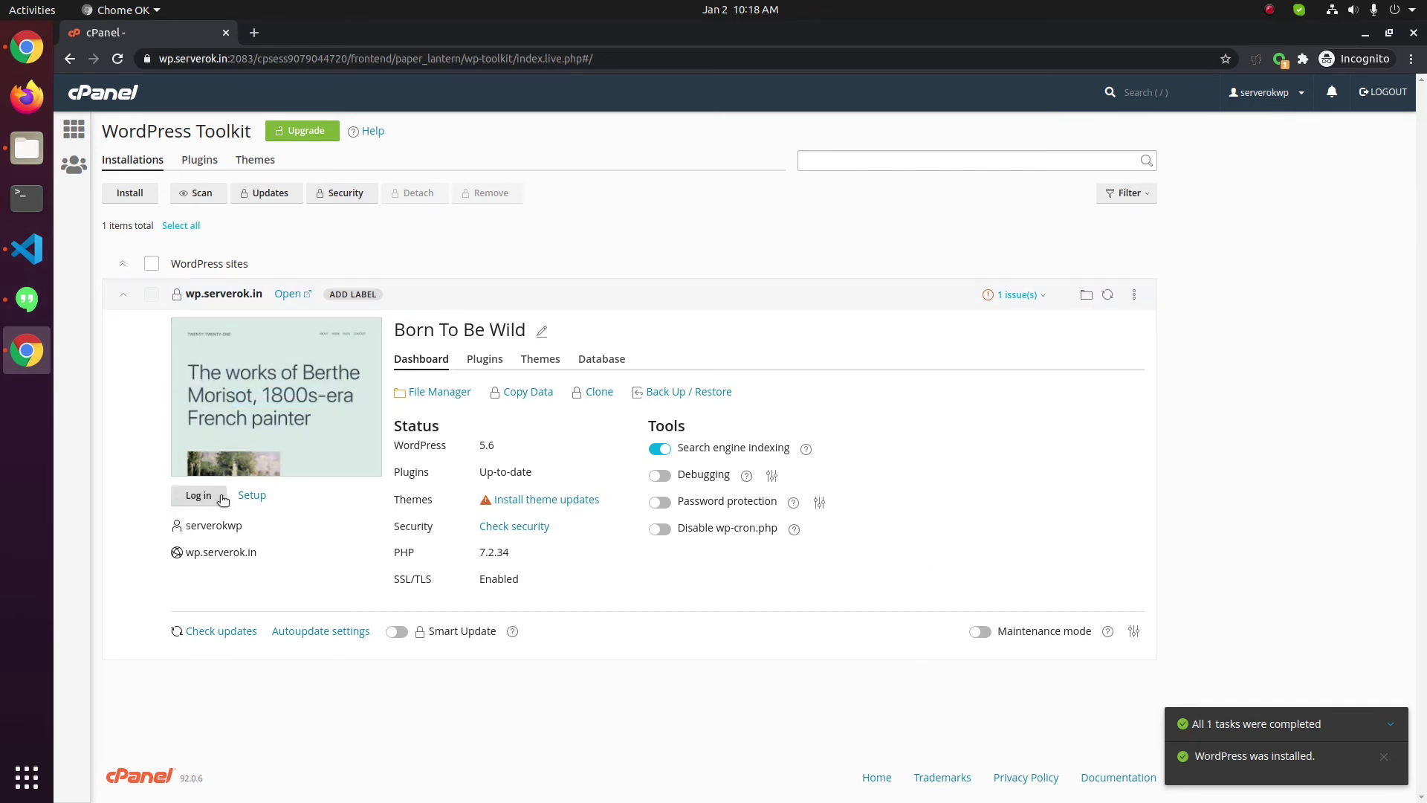
mouse_move(222, 387)
Log in to the Born To Be Wild WordPress admin and copy the site's domain
click(198, 498)
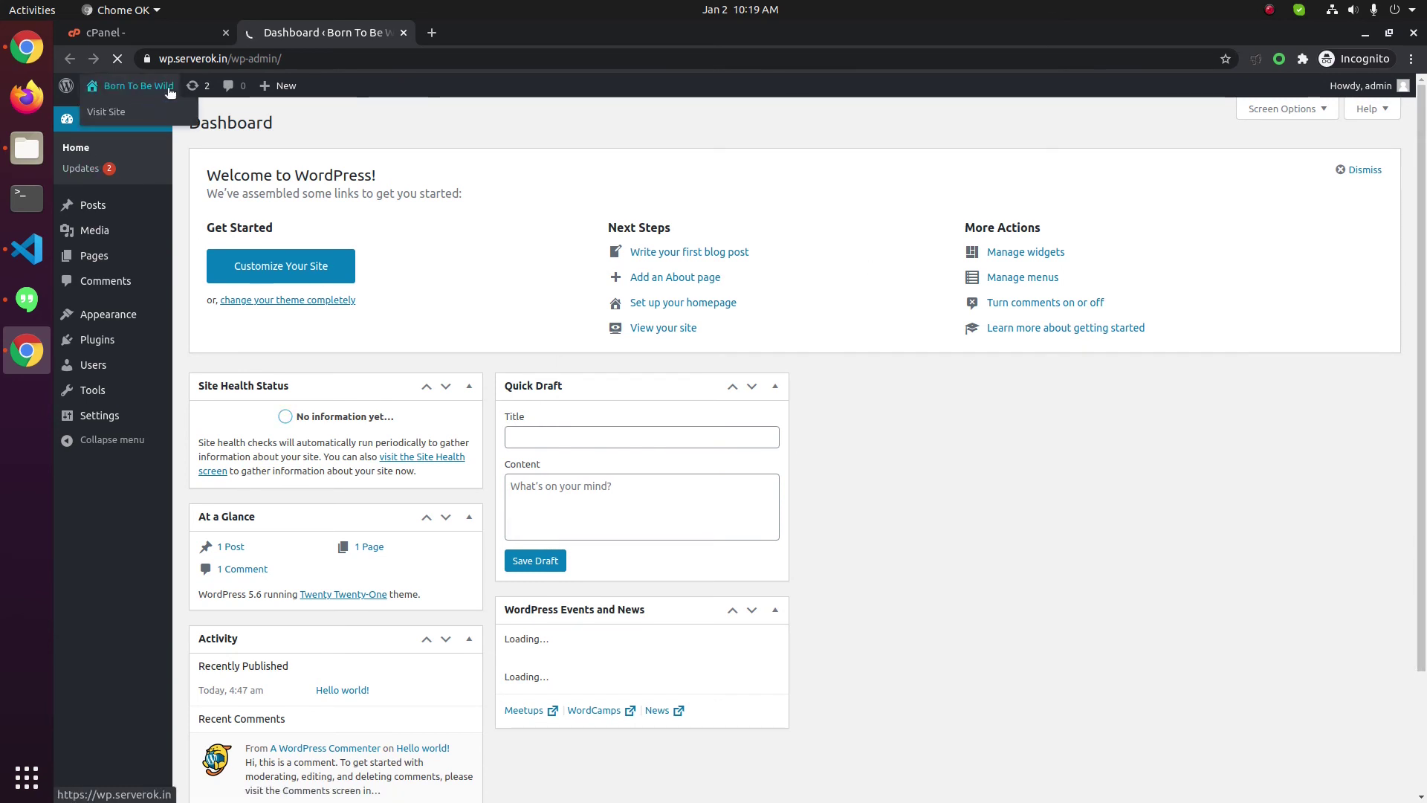
drag(233, 59, 132, 59)
key(ctrl+c)
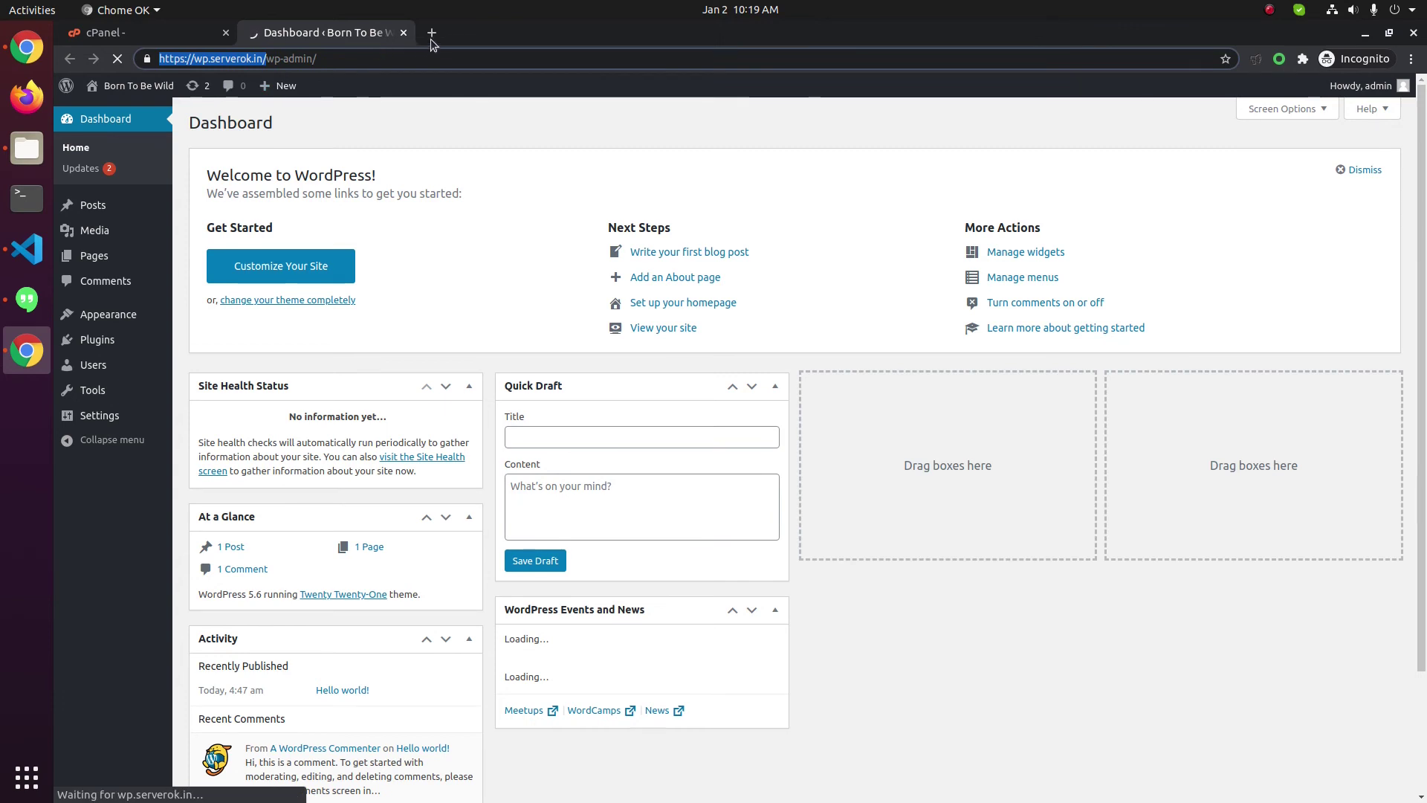
Paste the site address into a new tab to view the live site, then return to the Dashboard
click(432, 33)
right_click(419, 55)
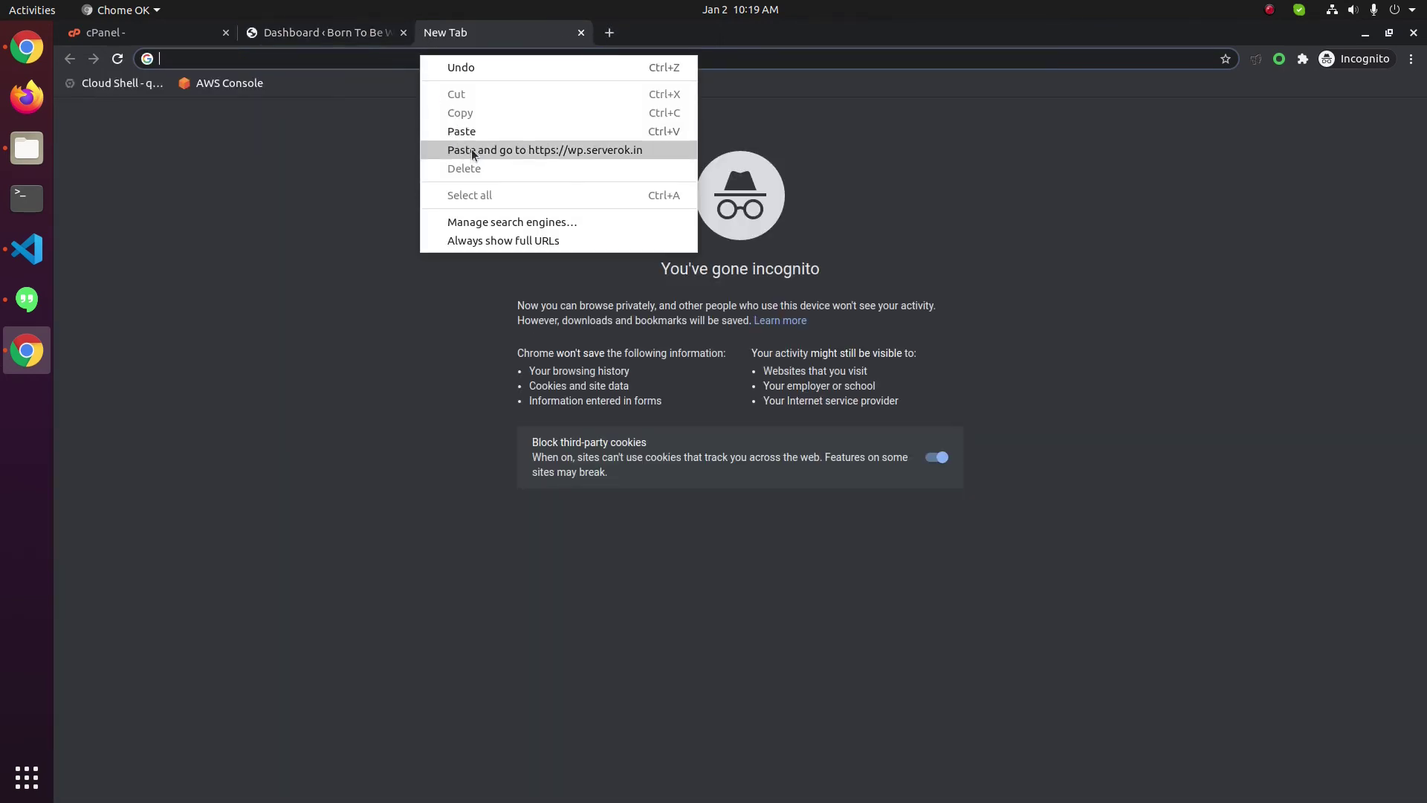
click(472, 148)
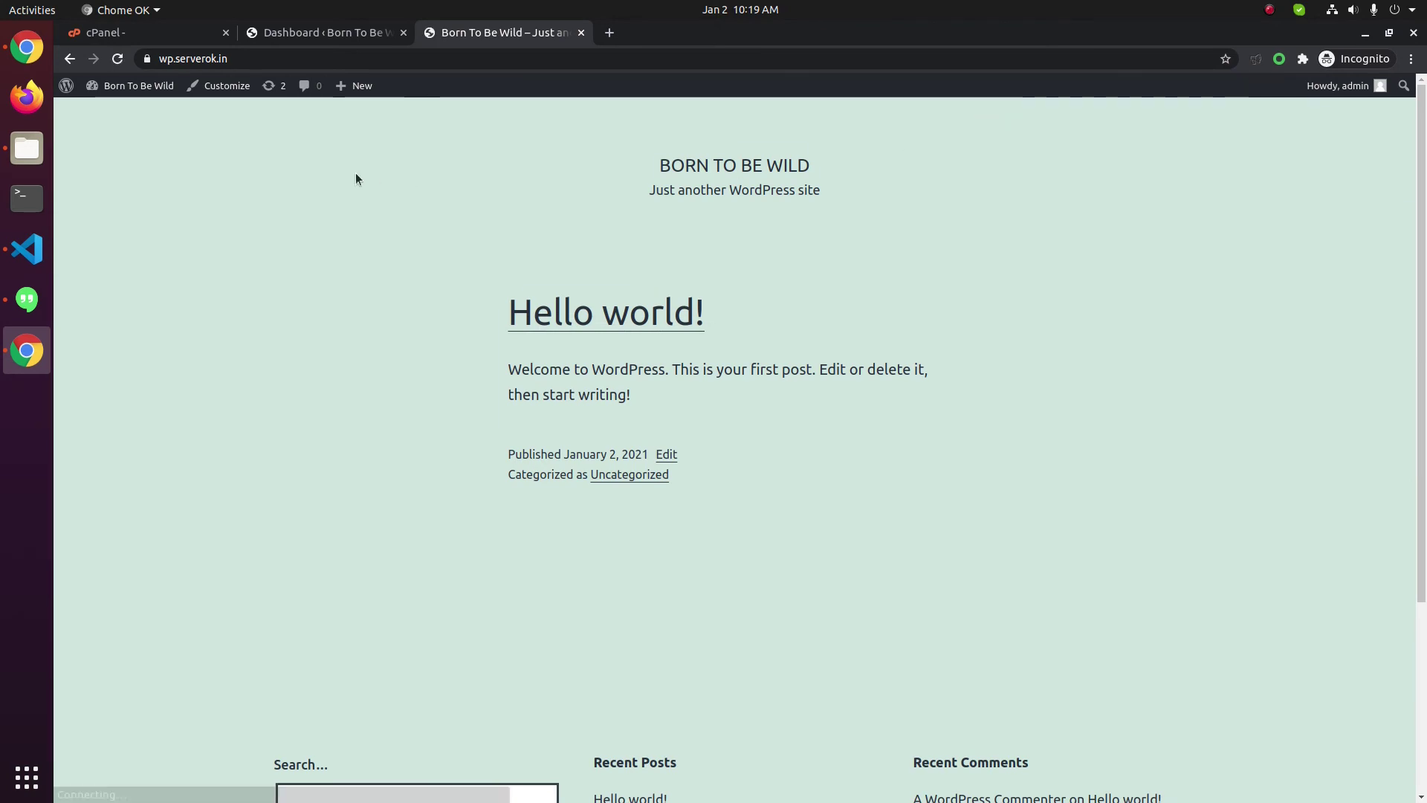
scroll(1383, 297, down, 4)
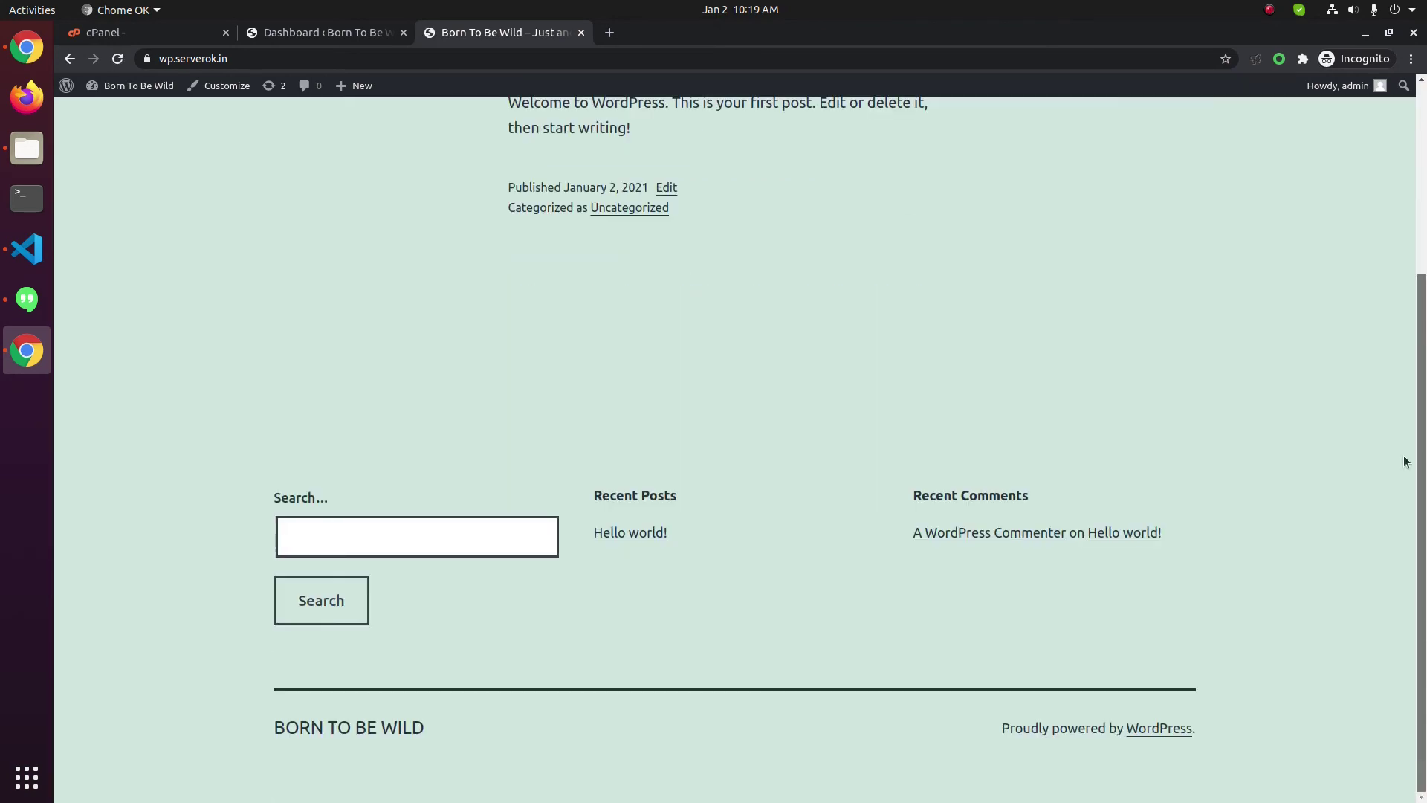
scroll(1403, 455, up, 4)
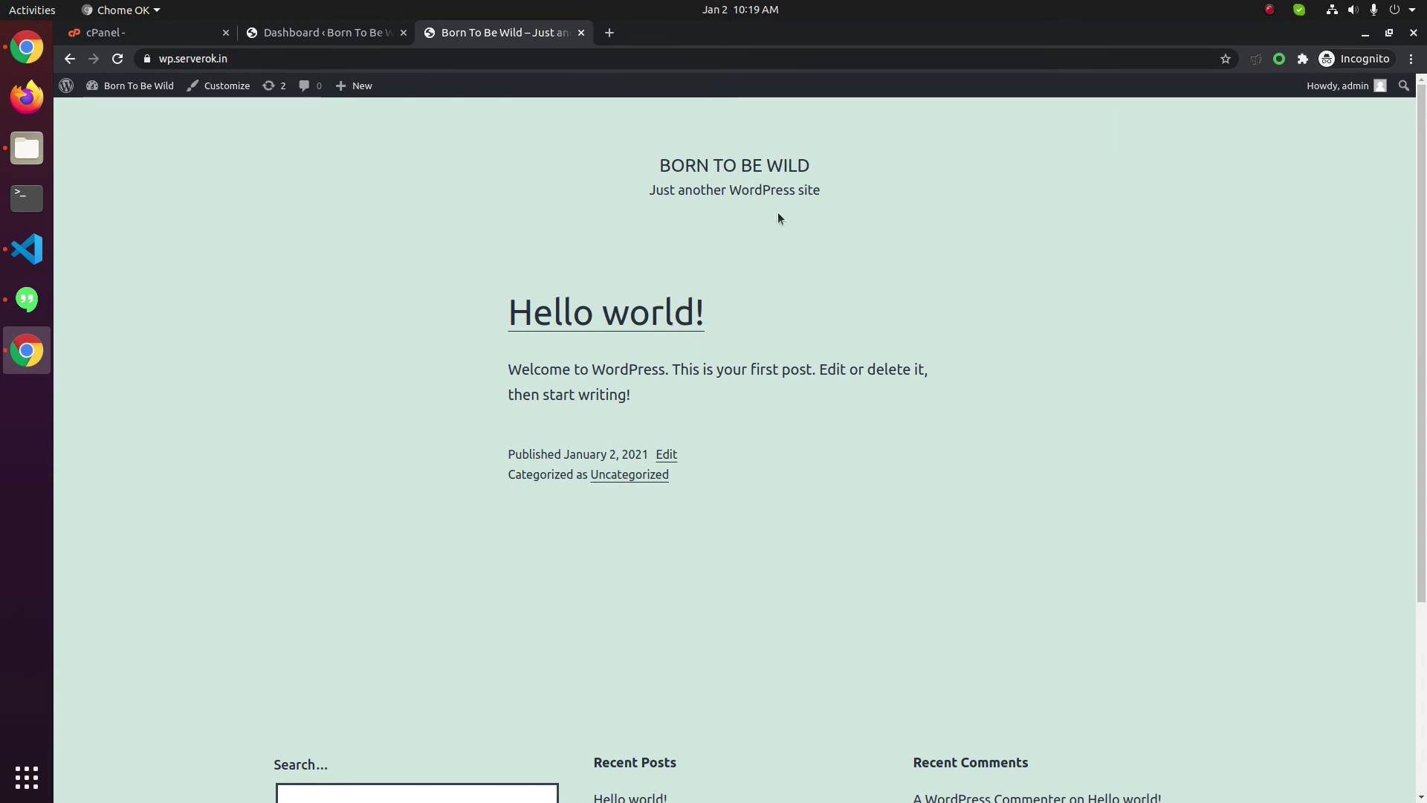
click(368, 34)
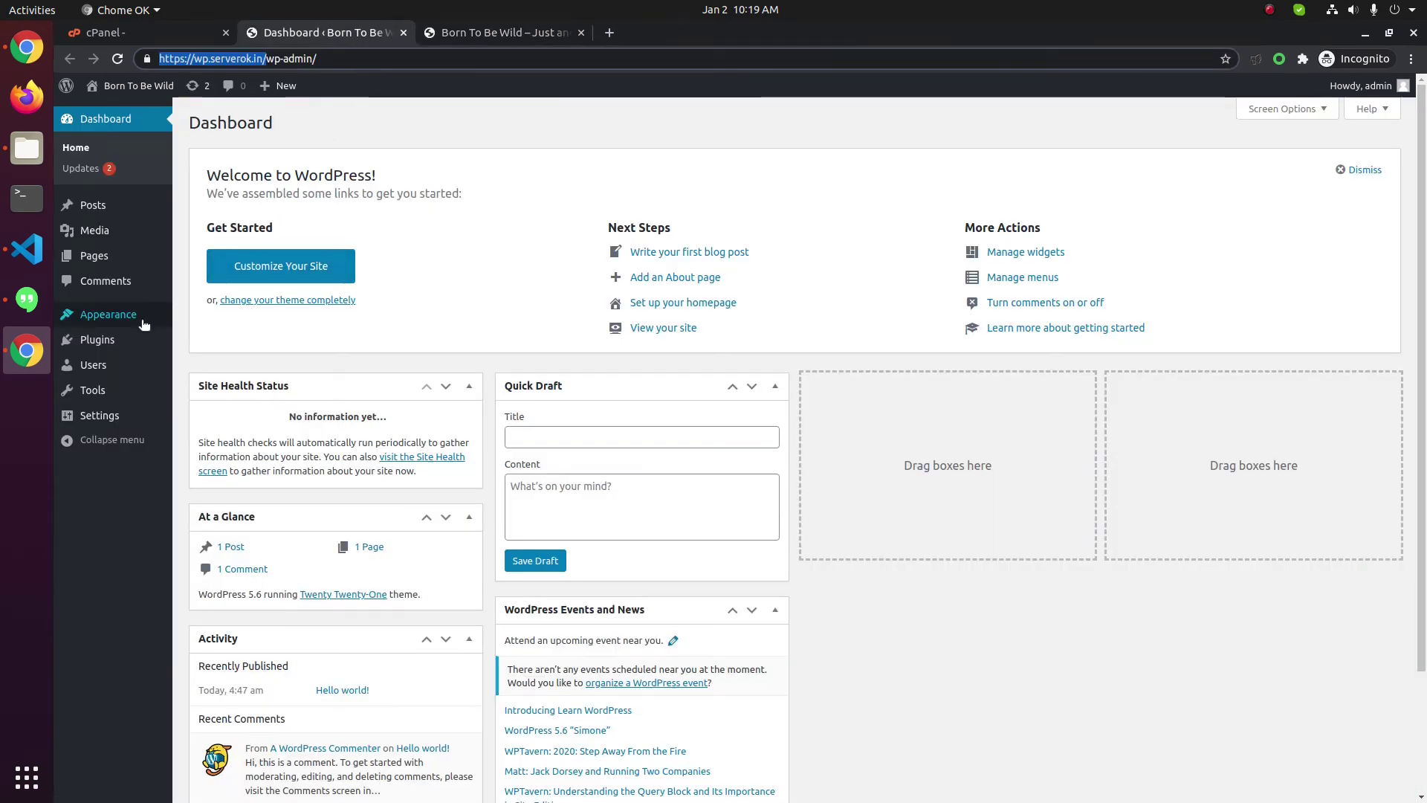
Open Appearance > Themes, listing Twenty Twenty-One (active), Twenty Nineteen and Twenty Twenty
mouse_move(102, 346)
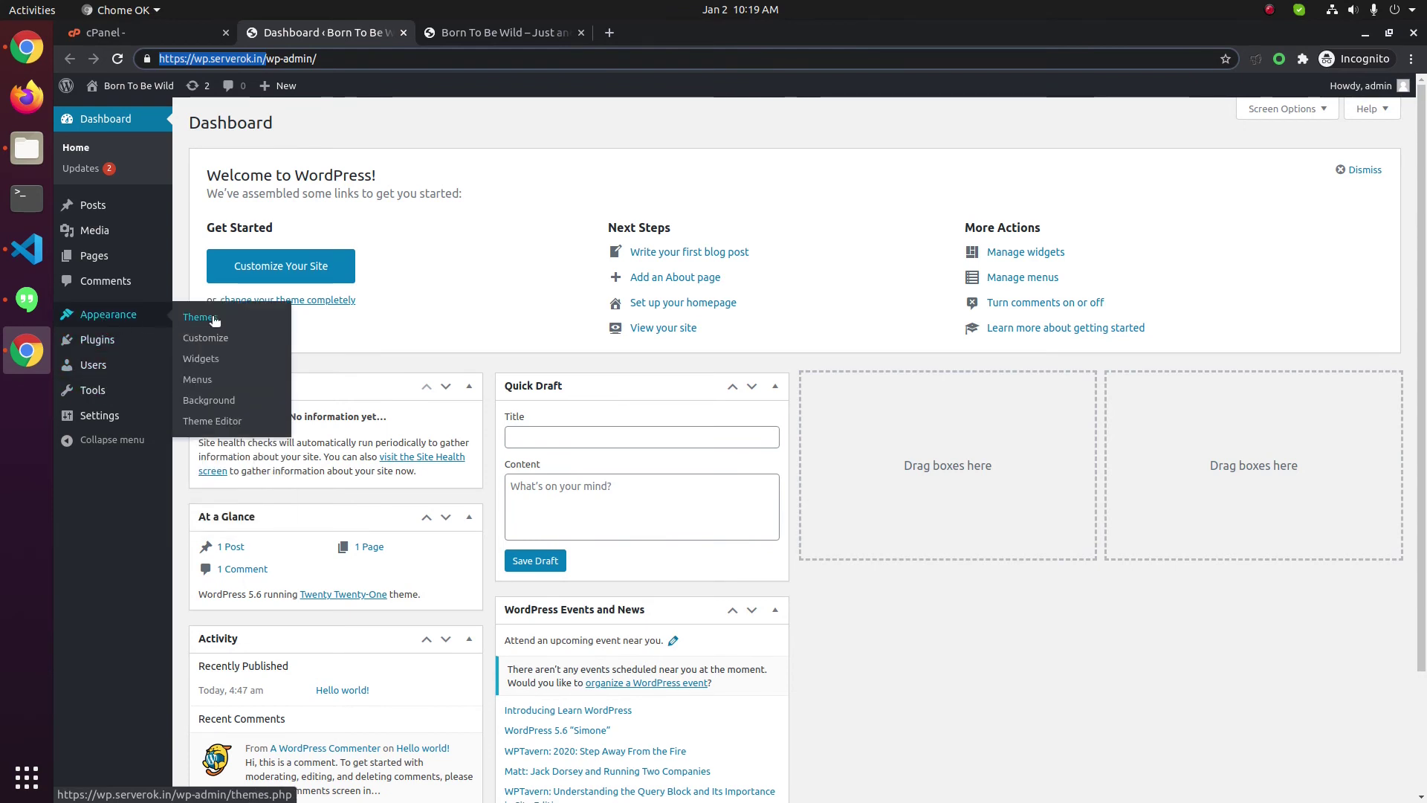
click(190, 318)
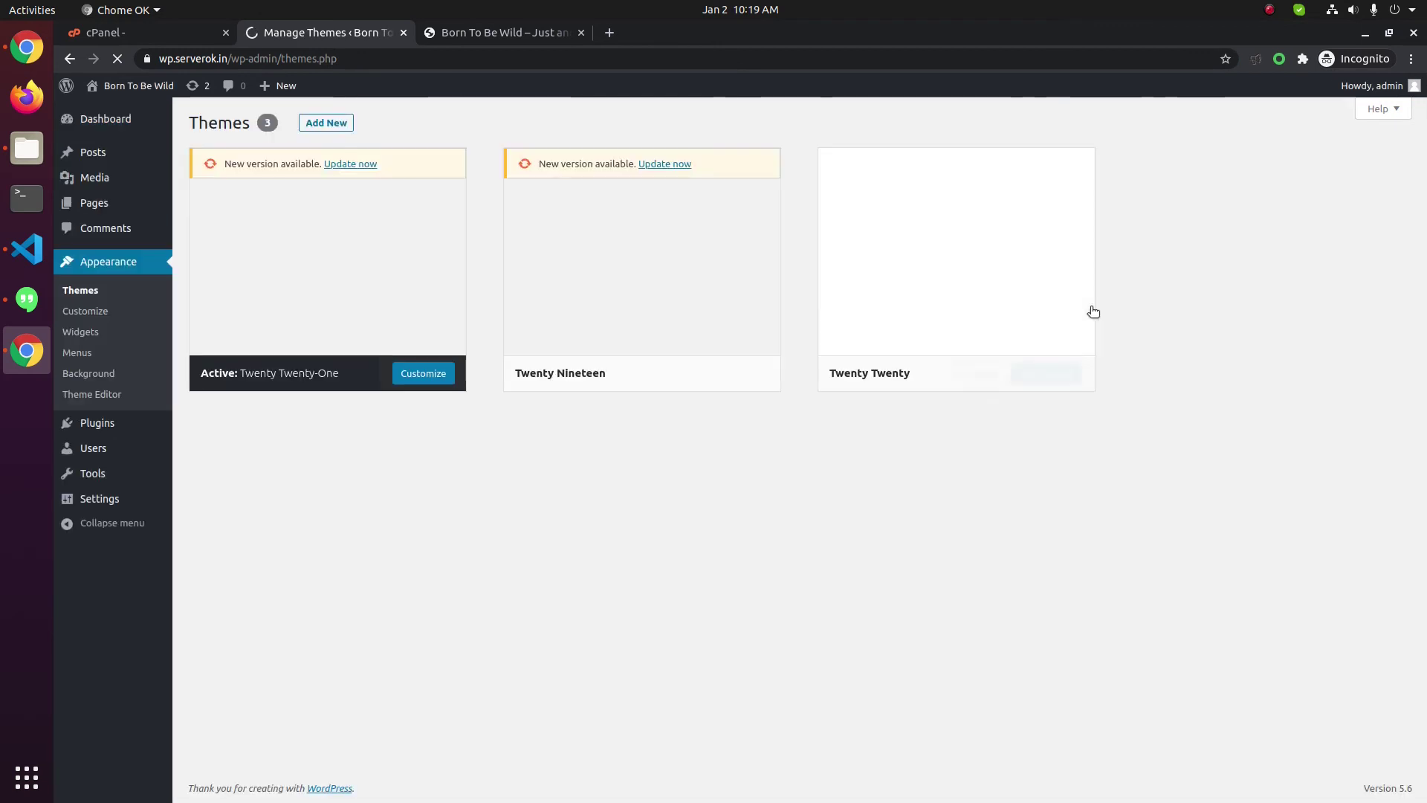
mouse_move(1067, 319)
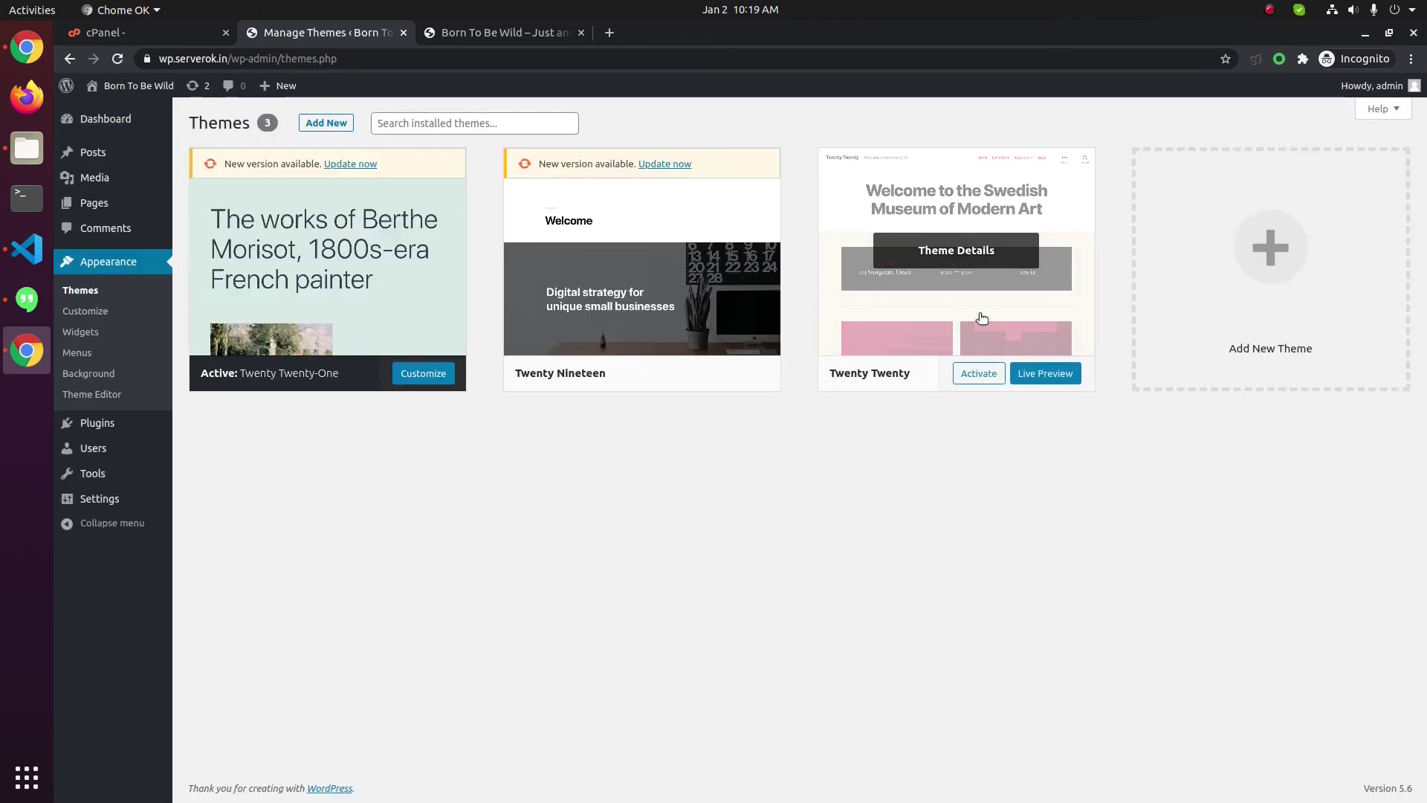
Install the Creativ Preschool theme from Add New and return to the four-theme Themes list
click(329, 123)
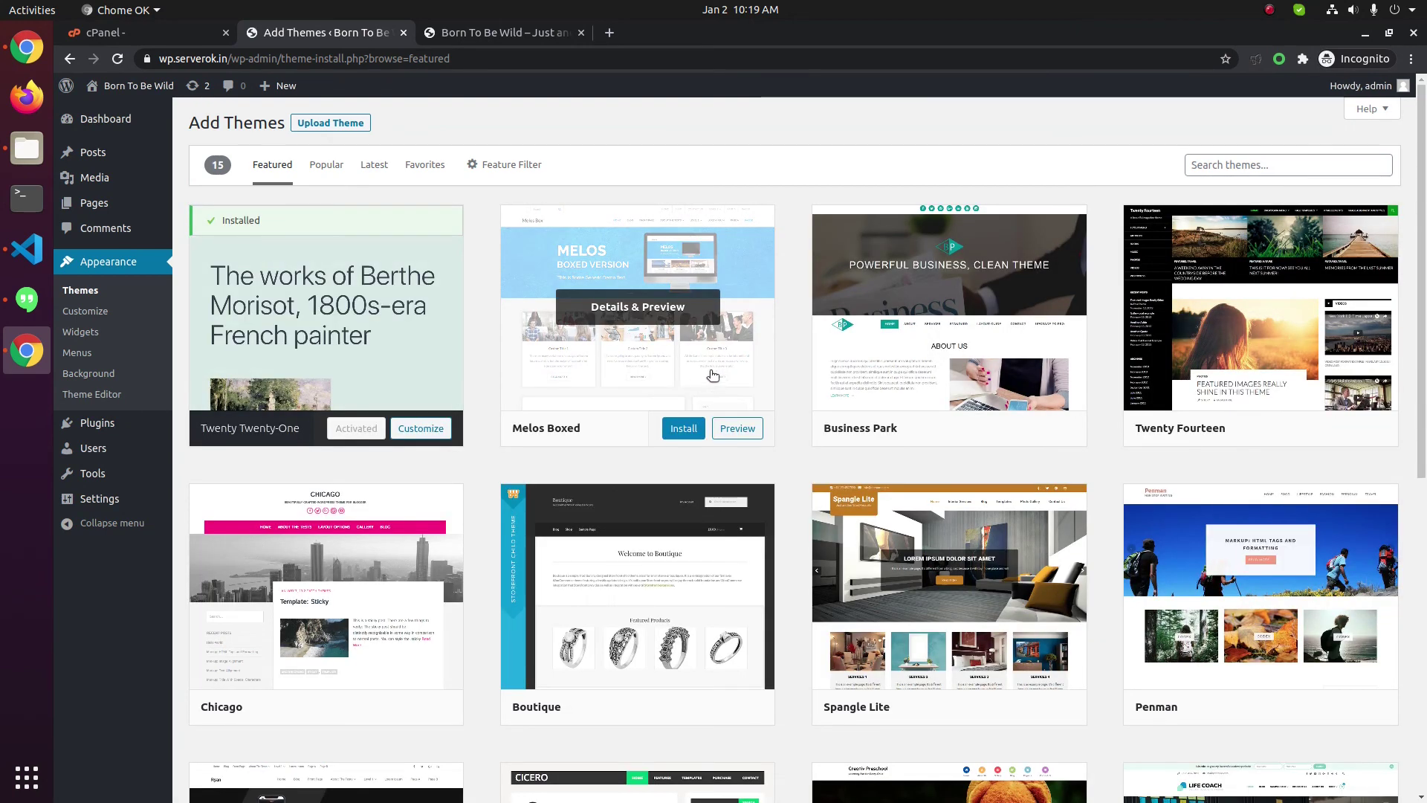
scroll(901, 579, down, 5)
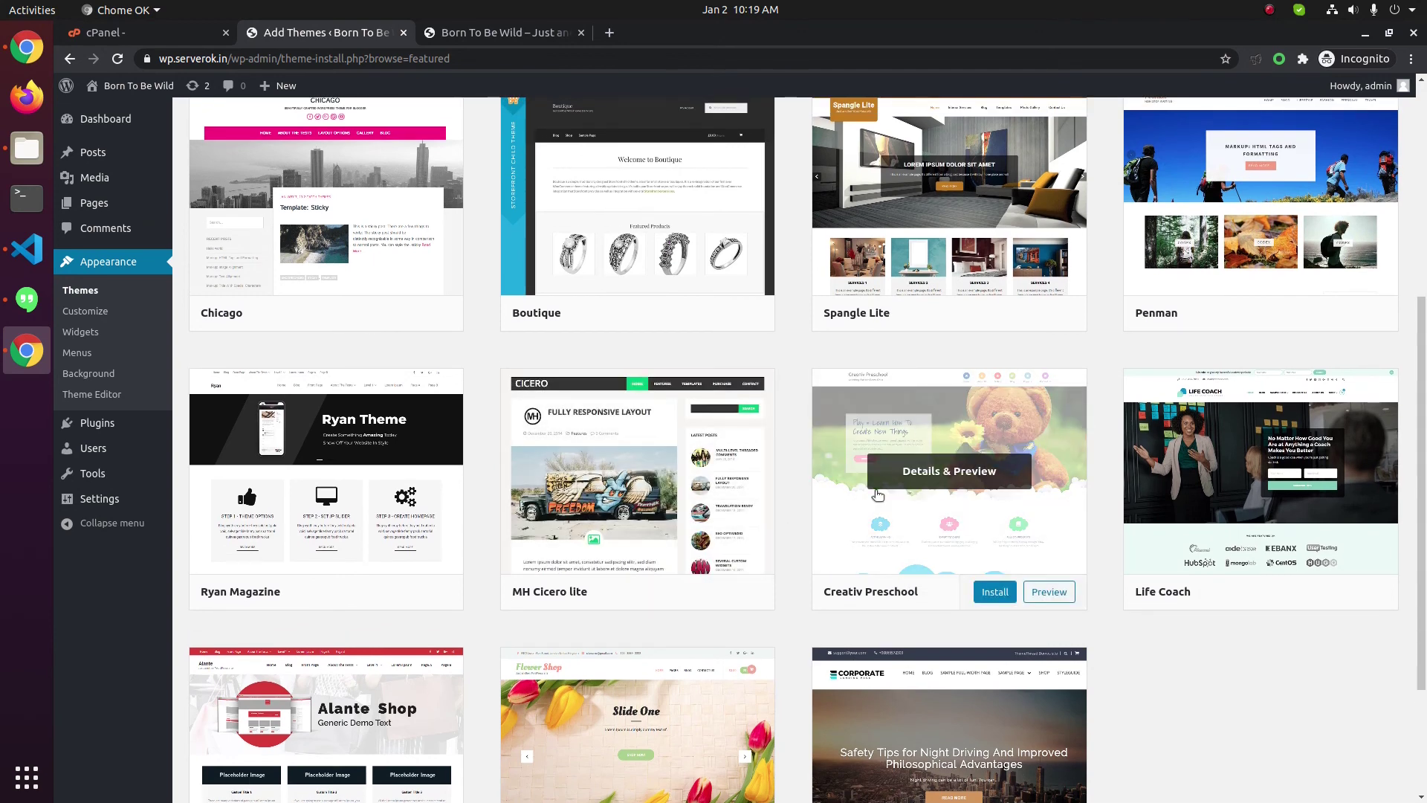
click(995, 592)
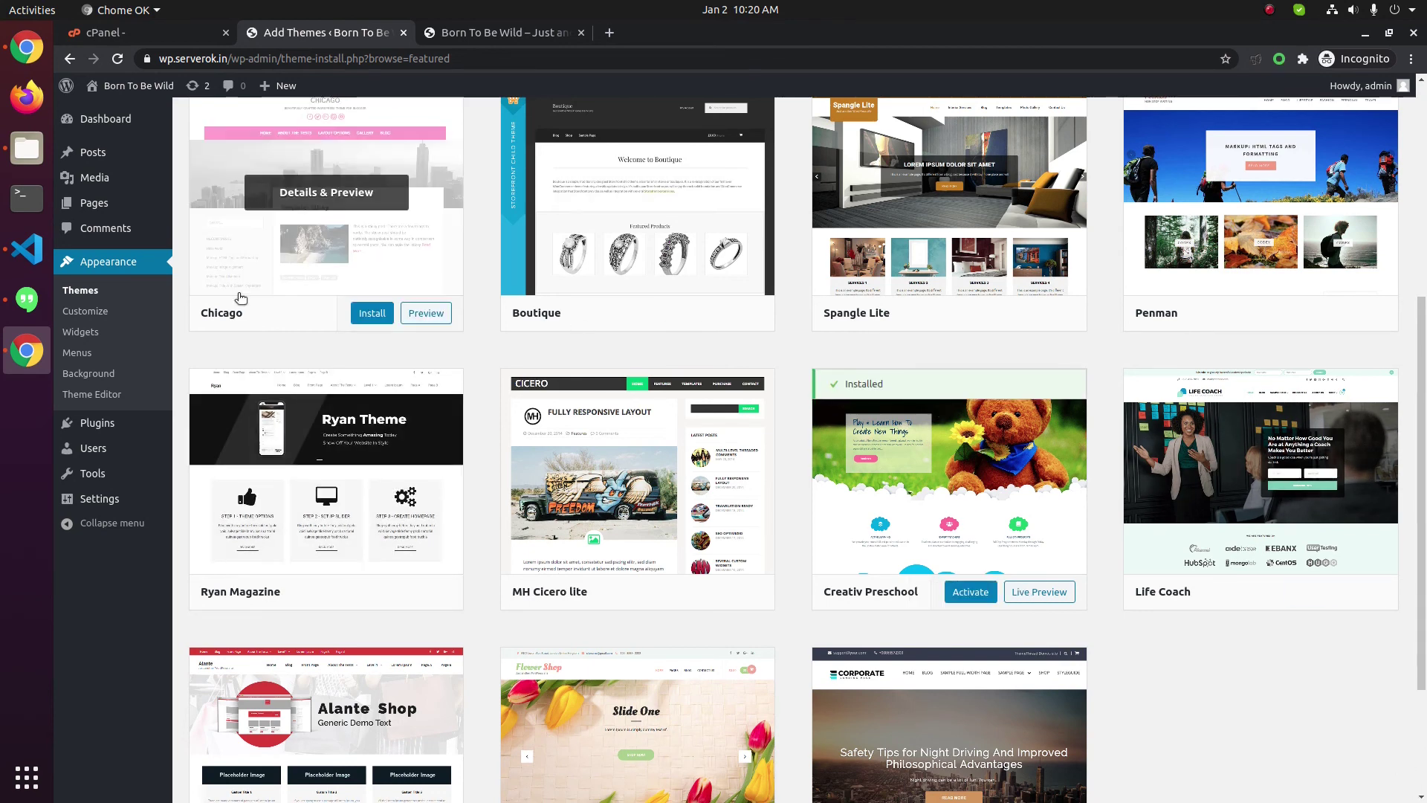
click(88, 291)
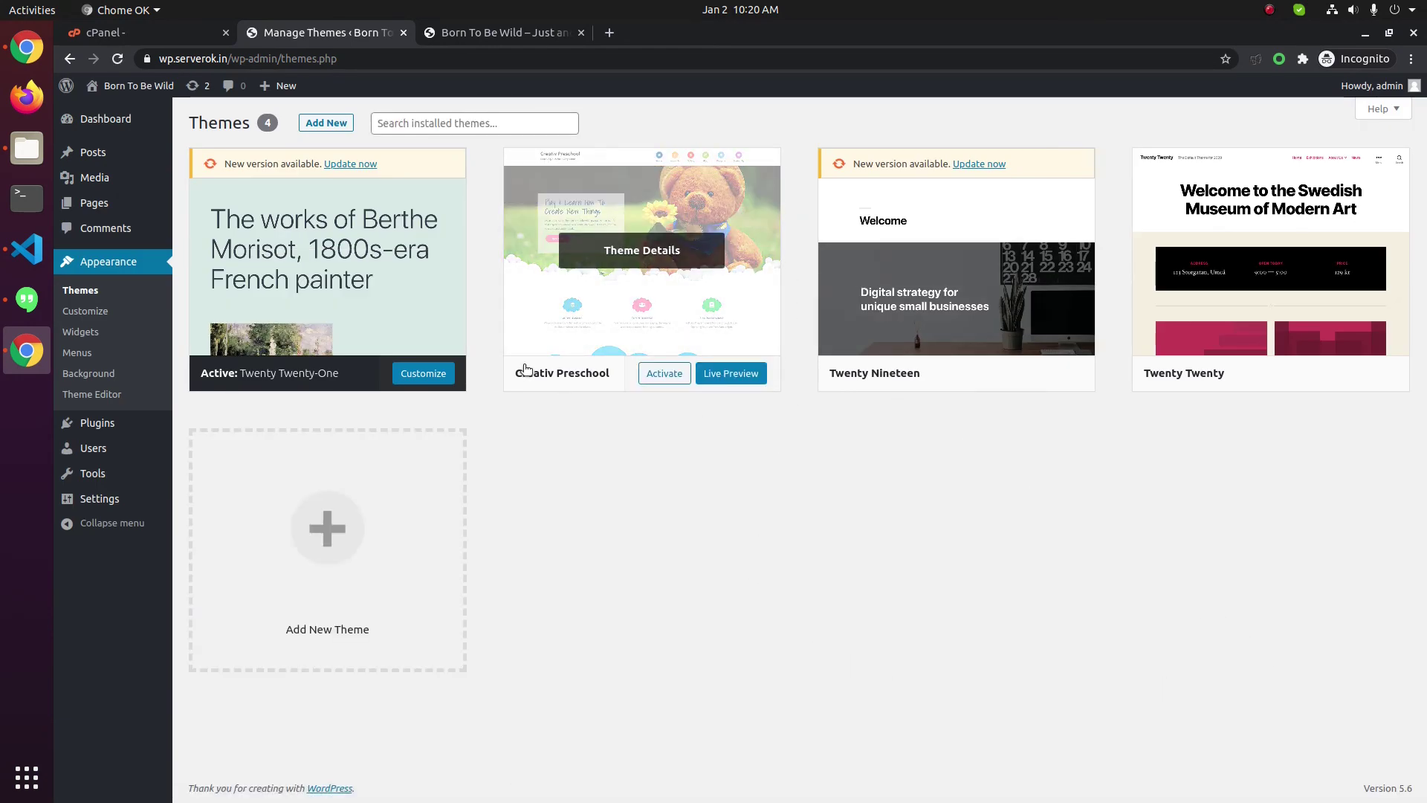
Activate Creativ Preschool and return to the 'Born To Be Wild' site tab
click(654, 379)
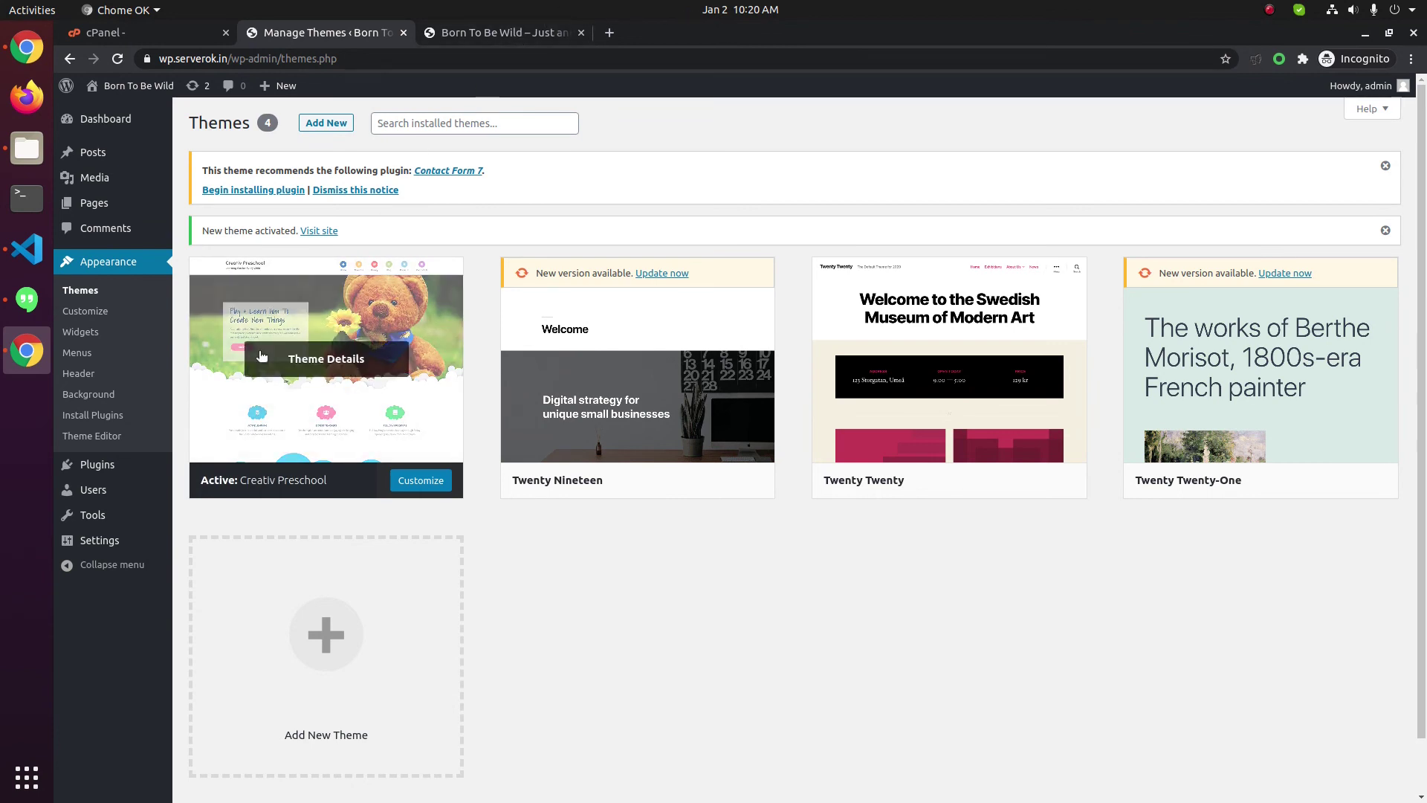
click(471, 34)
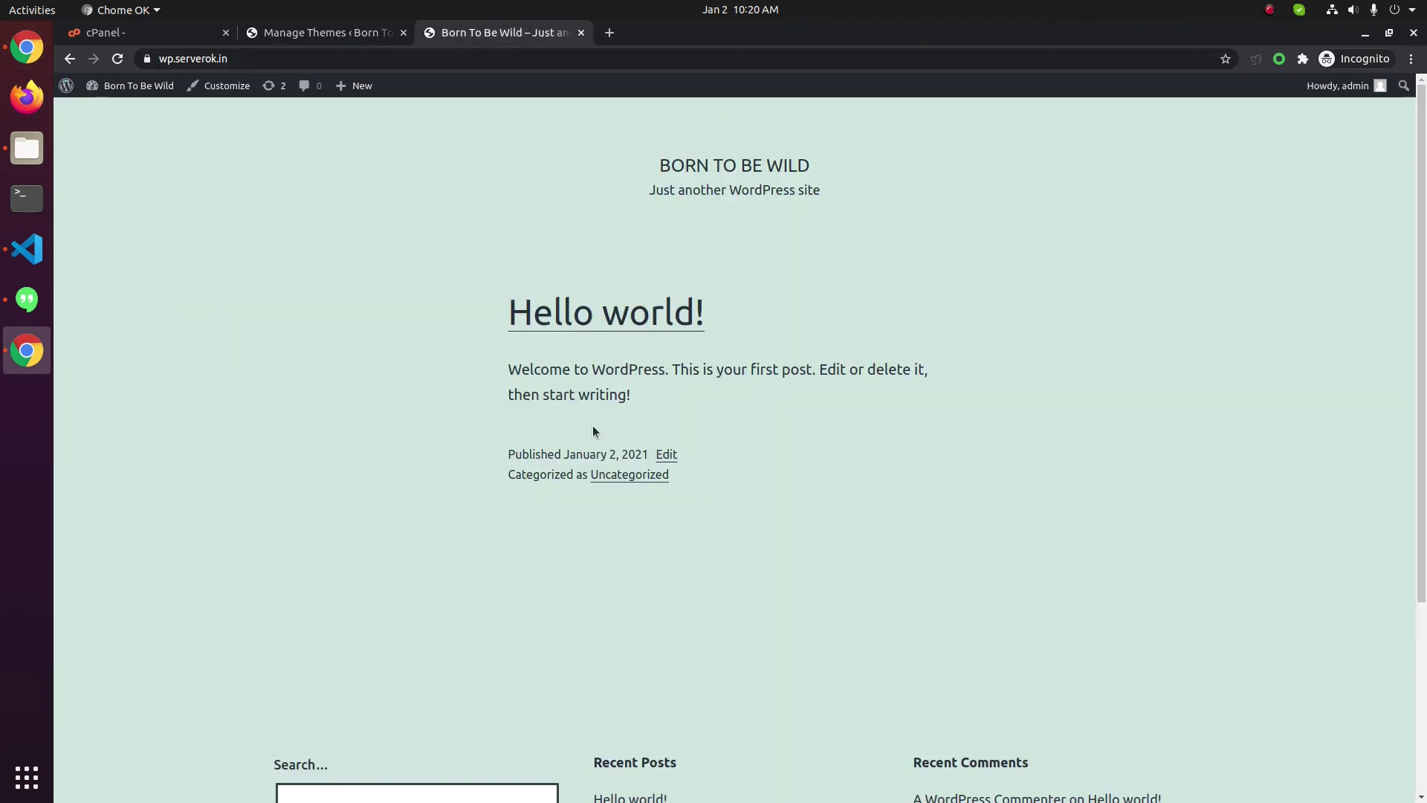
Reload the Born To Be Wild site and scroll through its new Creativ Preschool design
click(119, 61)
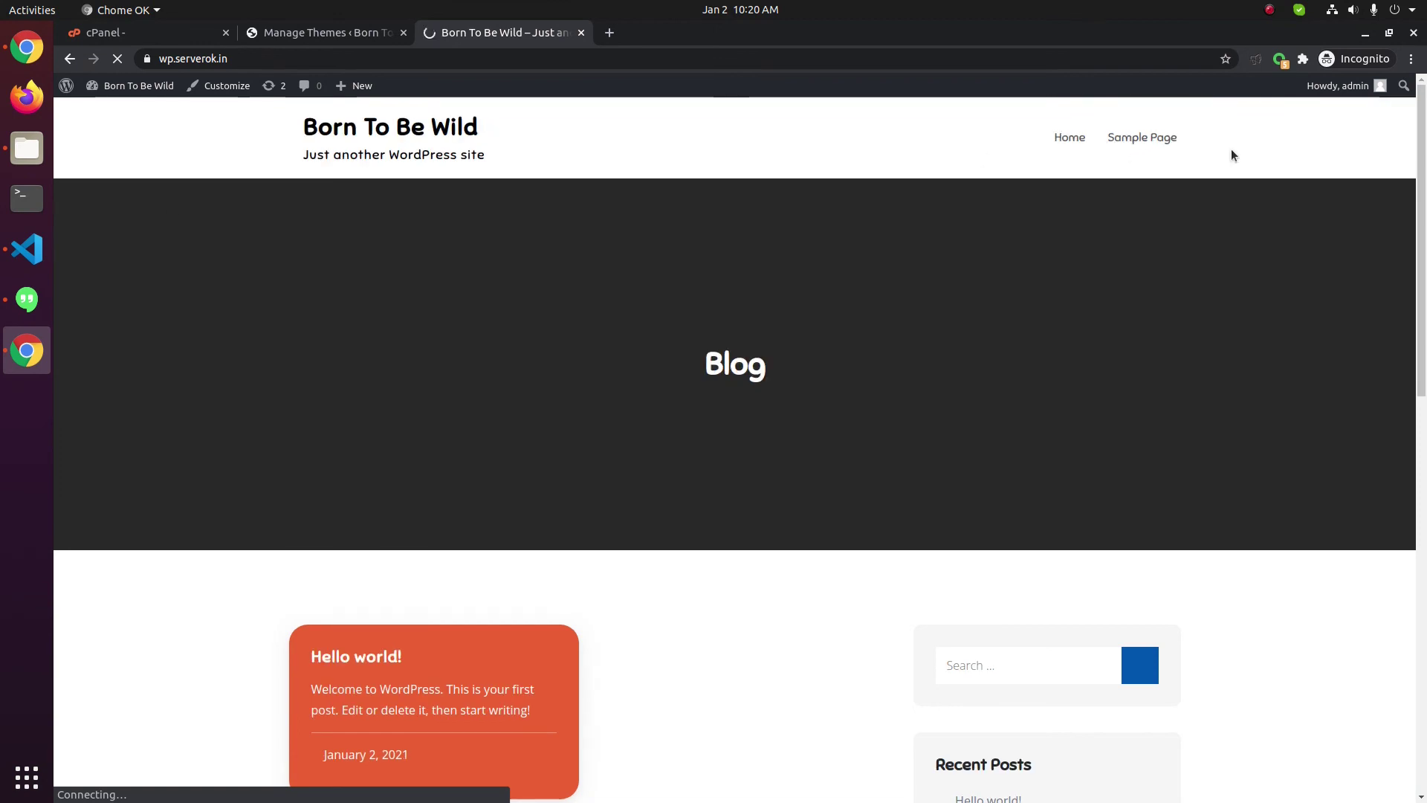
drag(1421, 189, 1423, 41)
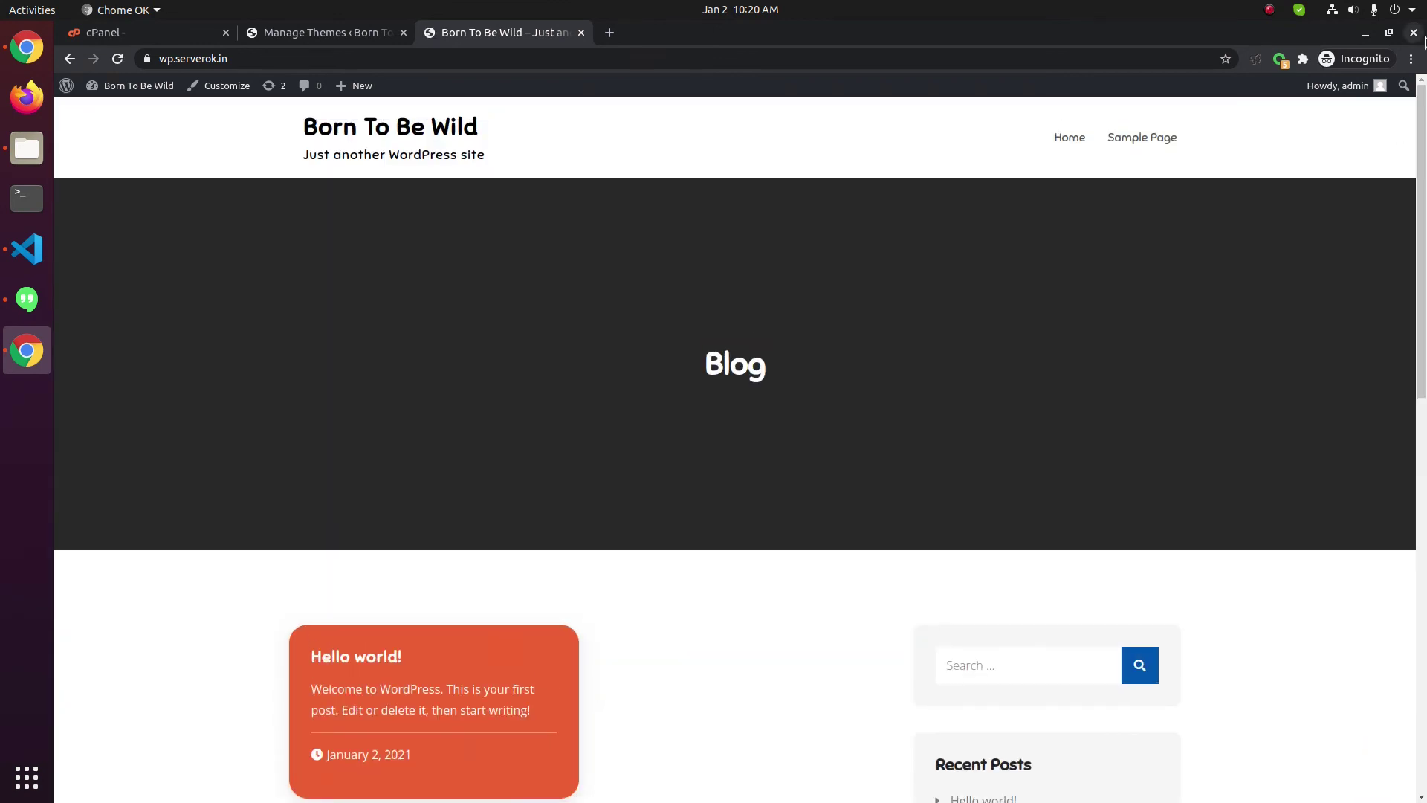